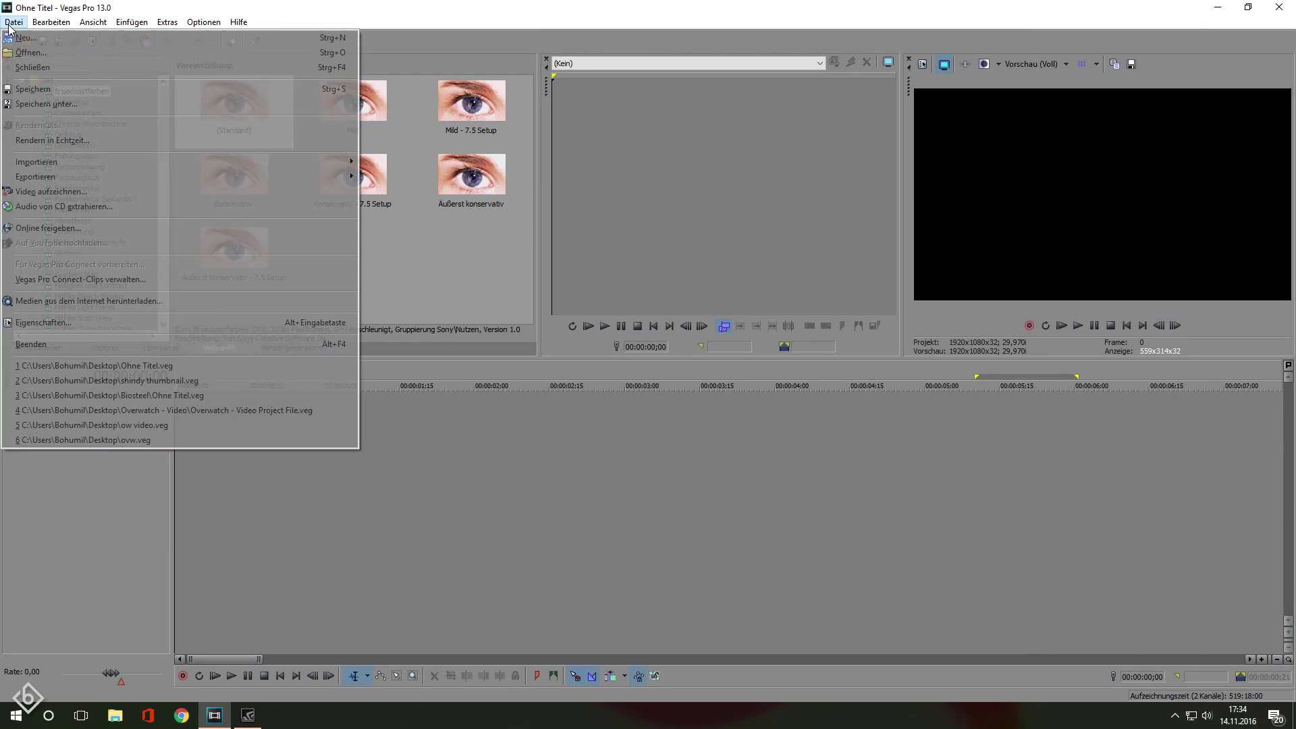
Step: Open the Photographer - 91 clip, keep the project settings, and shift it right on the timeline
click(20, 49)
double_click(866, 381)
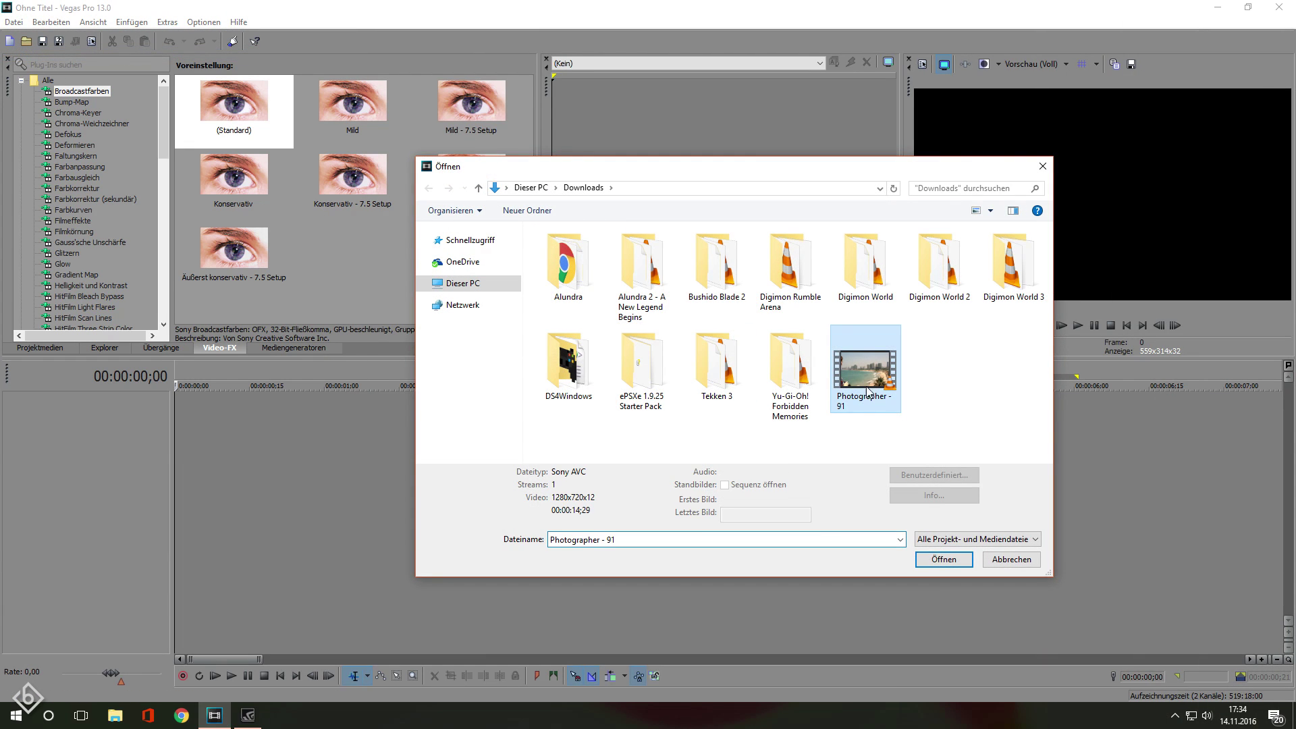
click(774, 280)
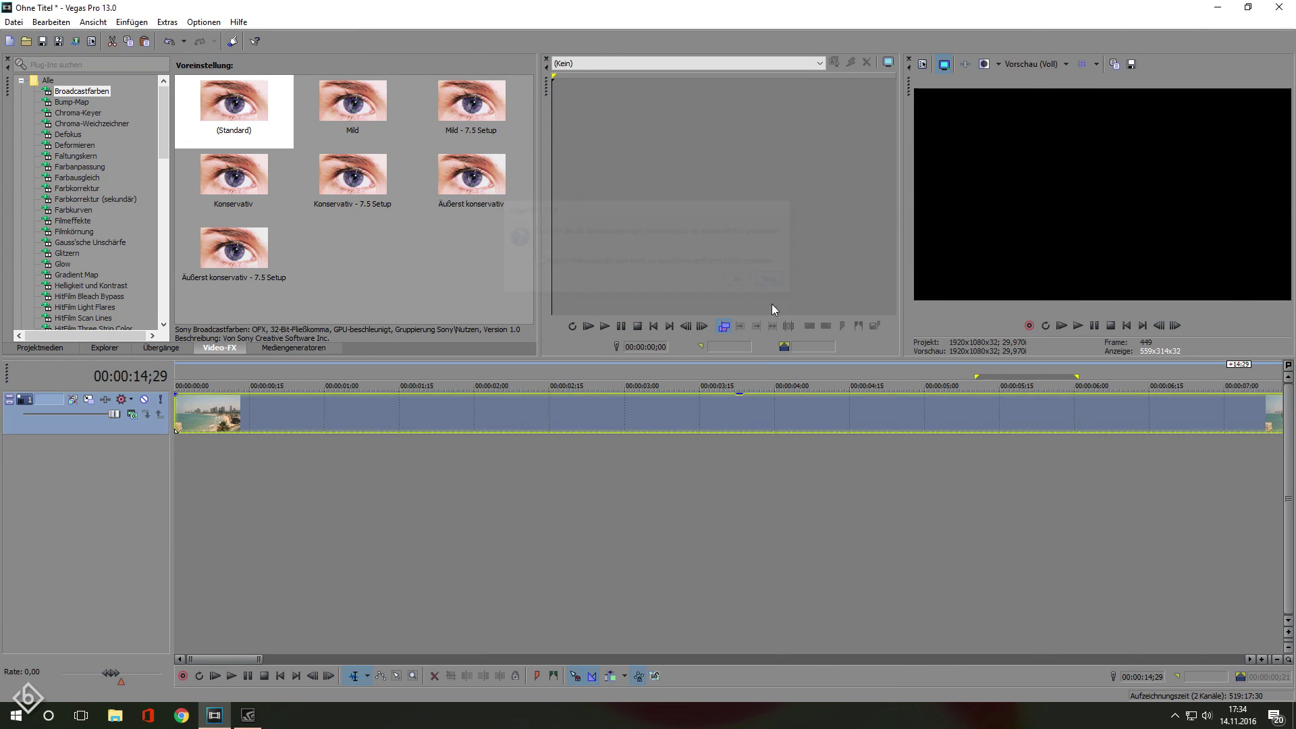
scroll(365, 466, down, 3)
drag(330, 415, 857, 432)
scroll(483, 464, down, 3)
drag(471, 430, 647, 432)
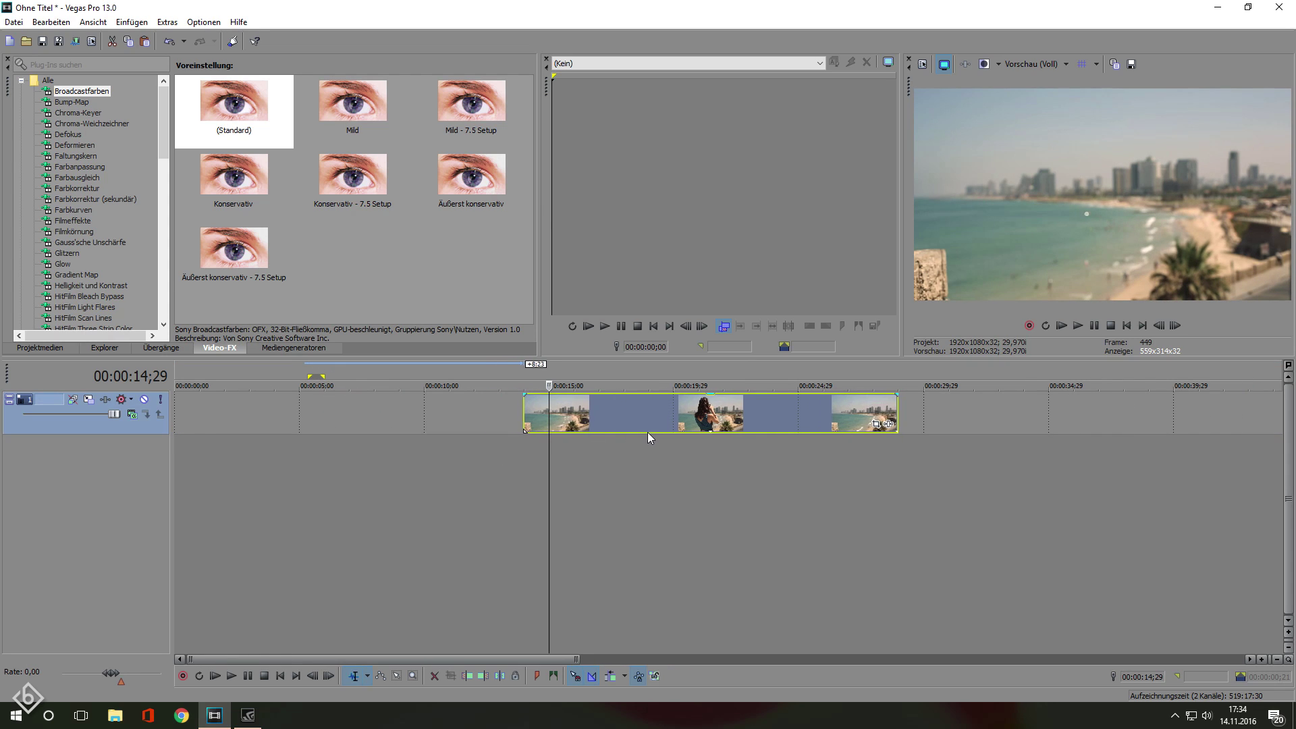
Step: Scrub to the frame at 18;04 where the girl appears and add a marker
drag(551, 462, 632, 471)
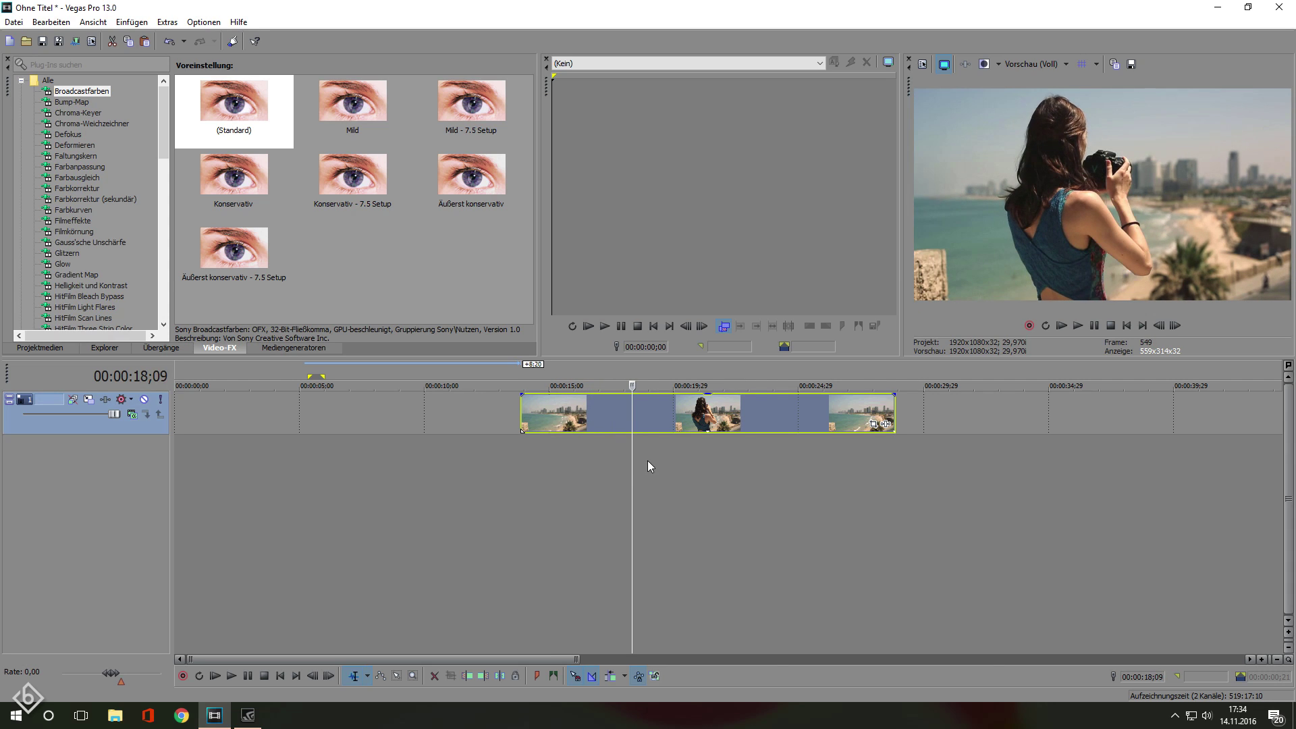
scroll(674, 478, up, 5)
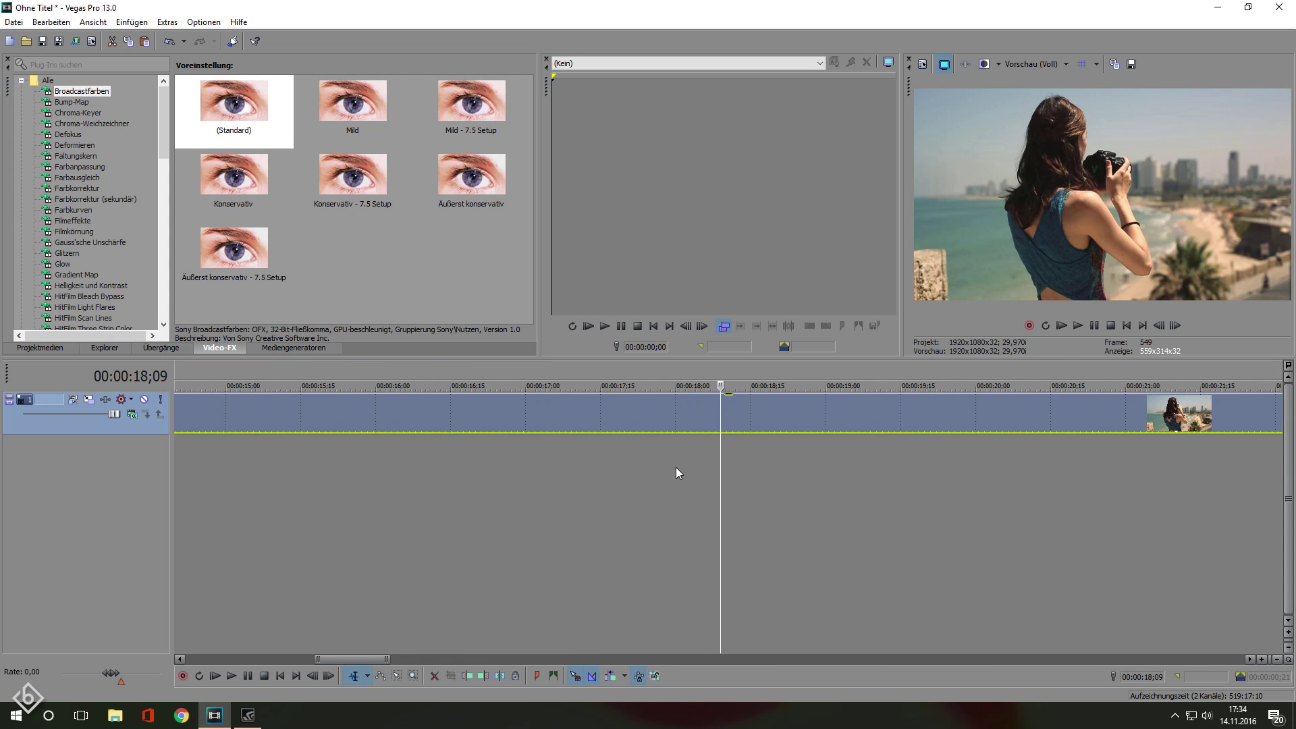
mouse_move(718, 454)
mouse_down()
mouse_move(668, 462)
mouse_move(694, 463)
mouse_up()
key(m)
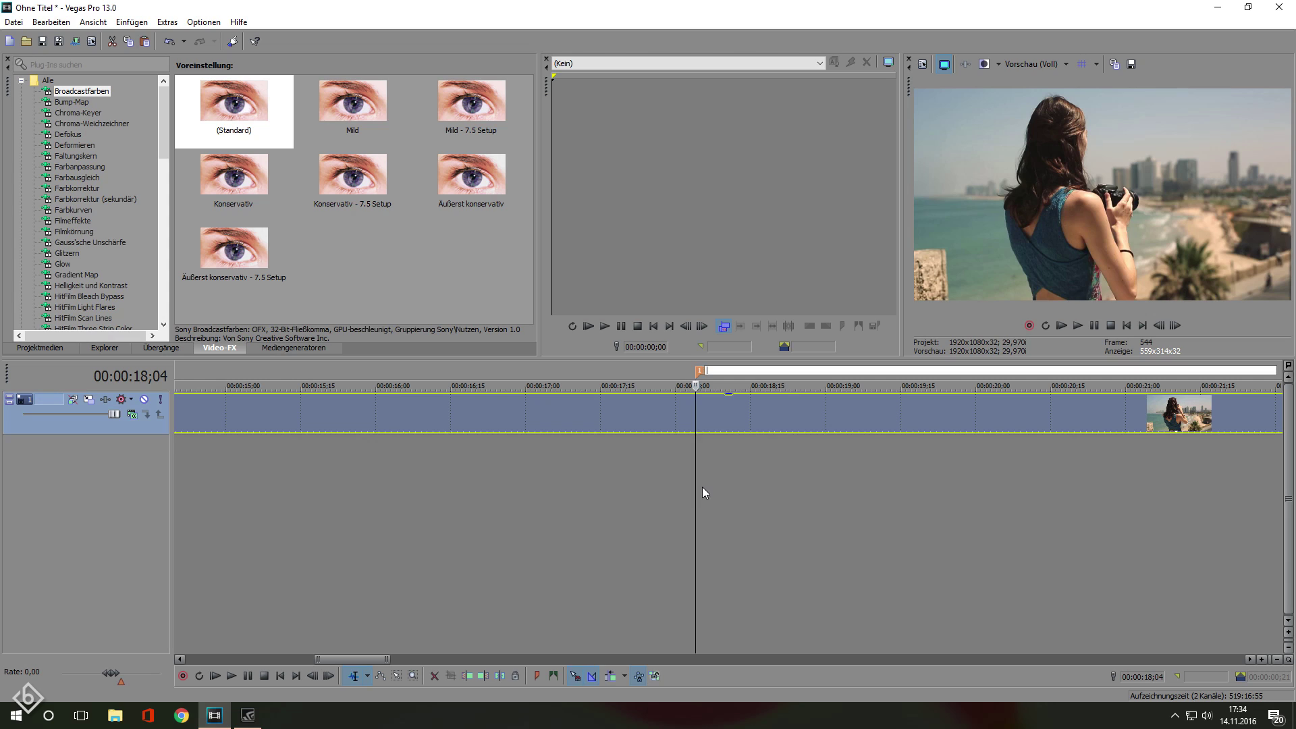
scroll(563, 482, down, 4)
Step: Insert a new video track and drop a (Legacy) Text Standardtext generator onto it
right_click(670, 469)
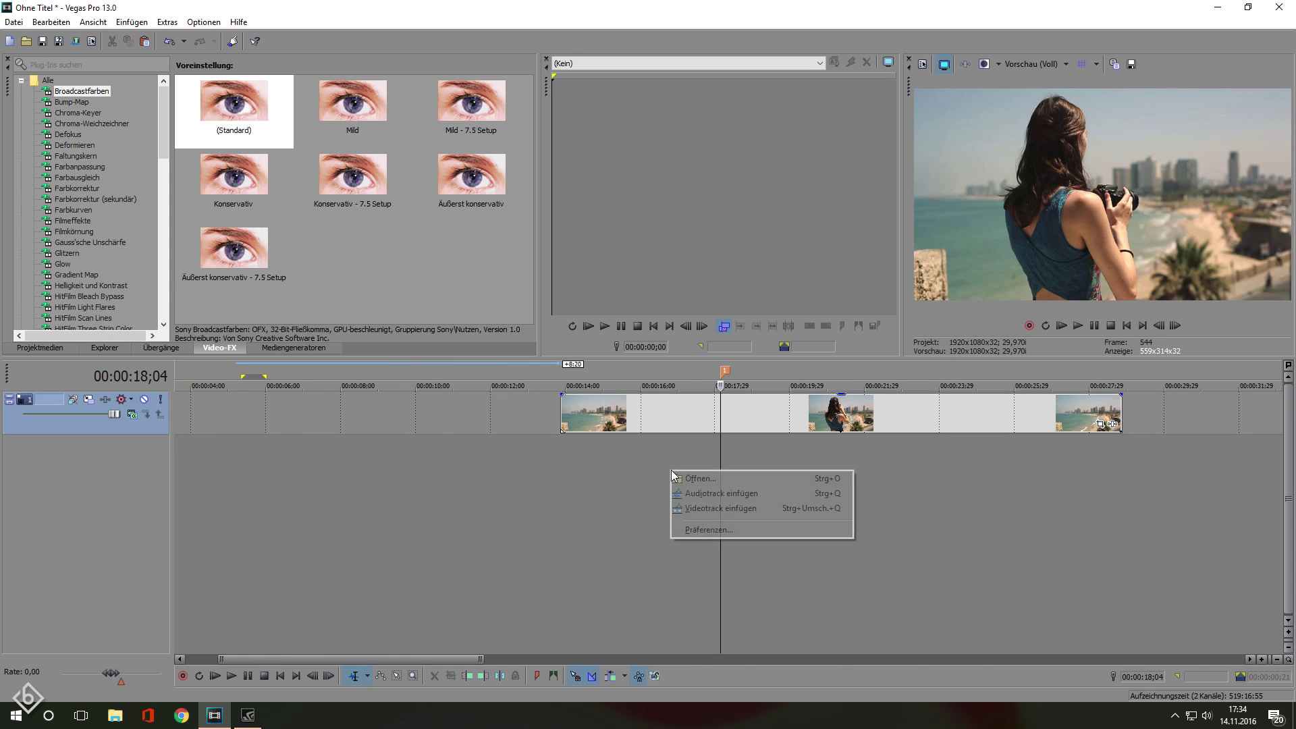
click(682, 507)
click(299, 350)
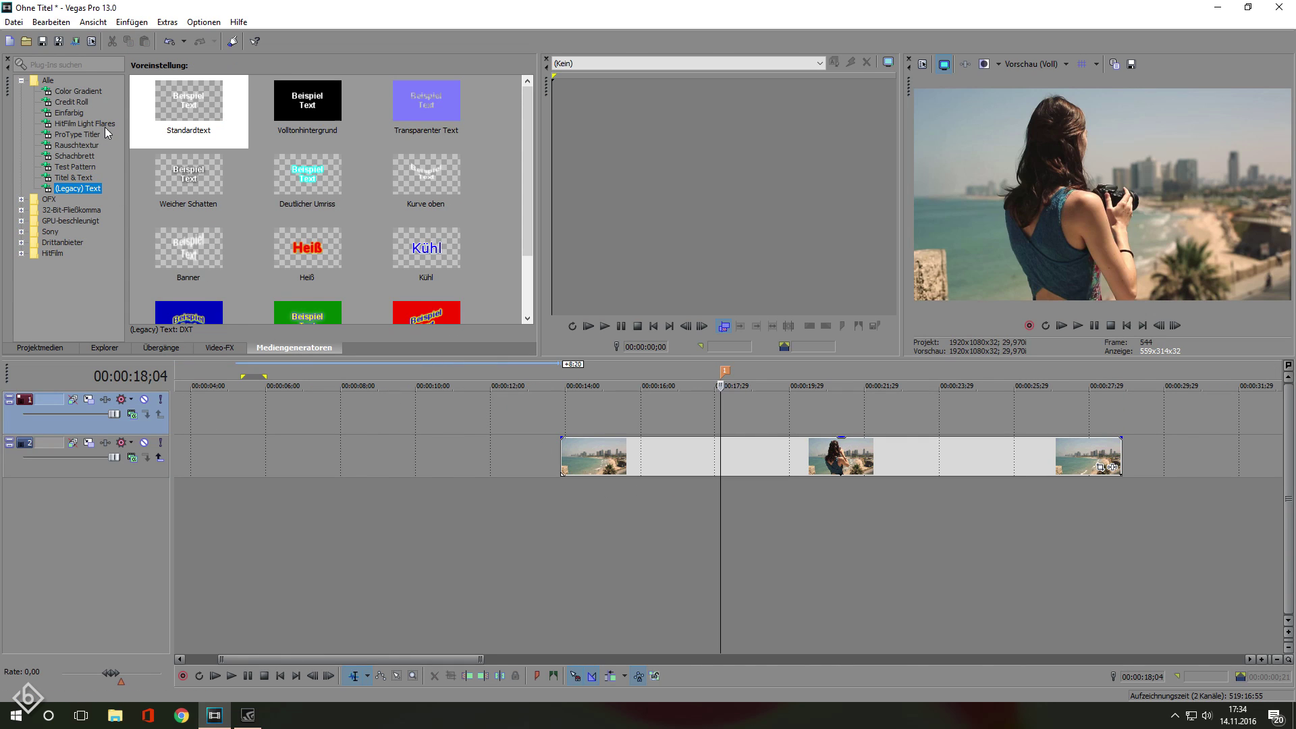
drag(176, 102, 630, 405)
Step: Replace the sample text with 'TEXT' at font size 36 and close the generator
double_click(414, 293)
text(Beispiel Text)
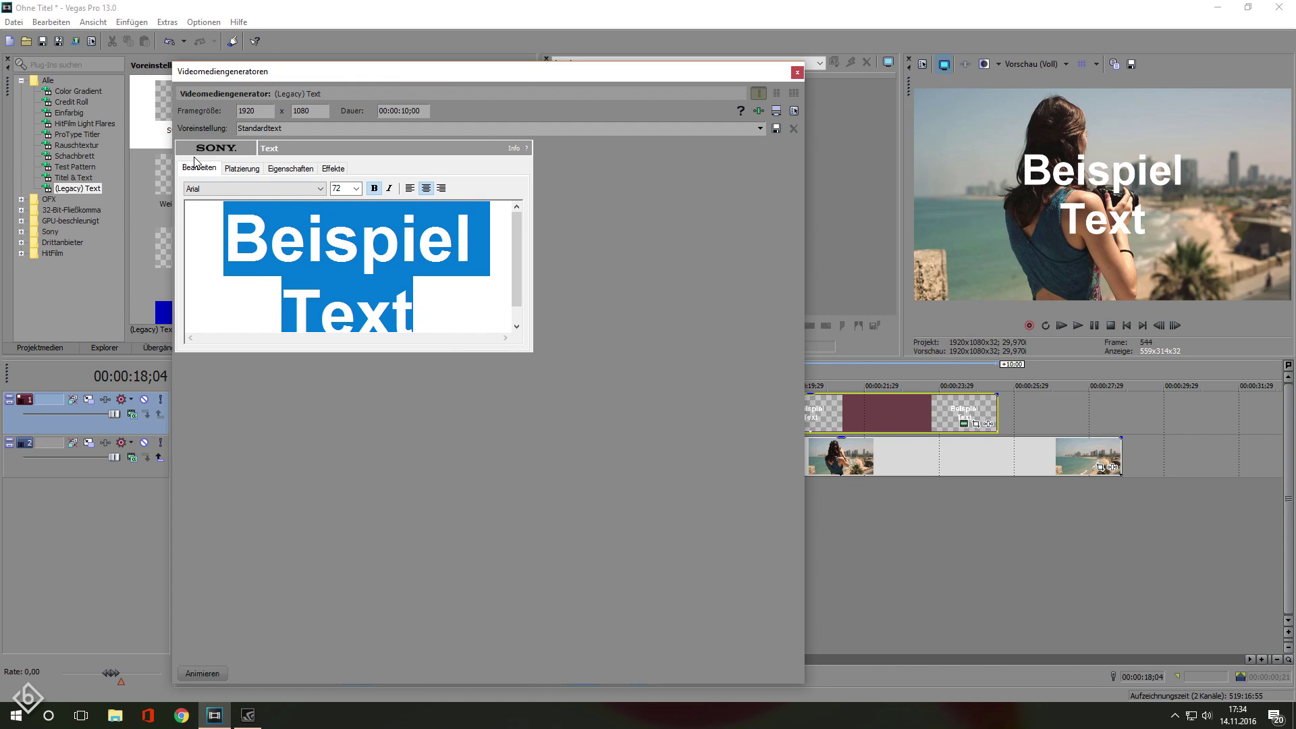
text(TEXT)
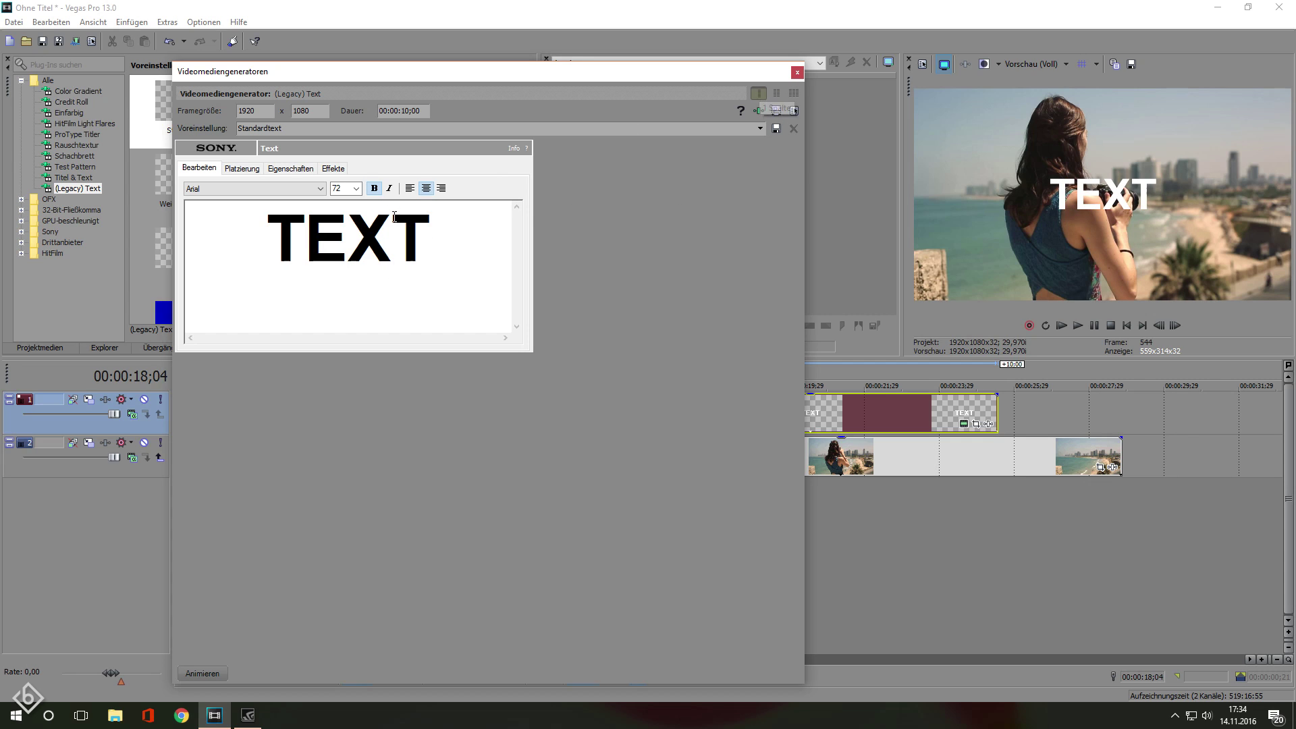
click(359, 190)
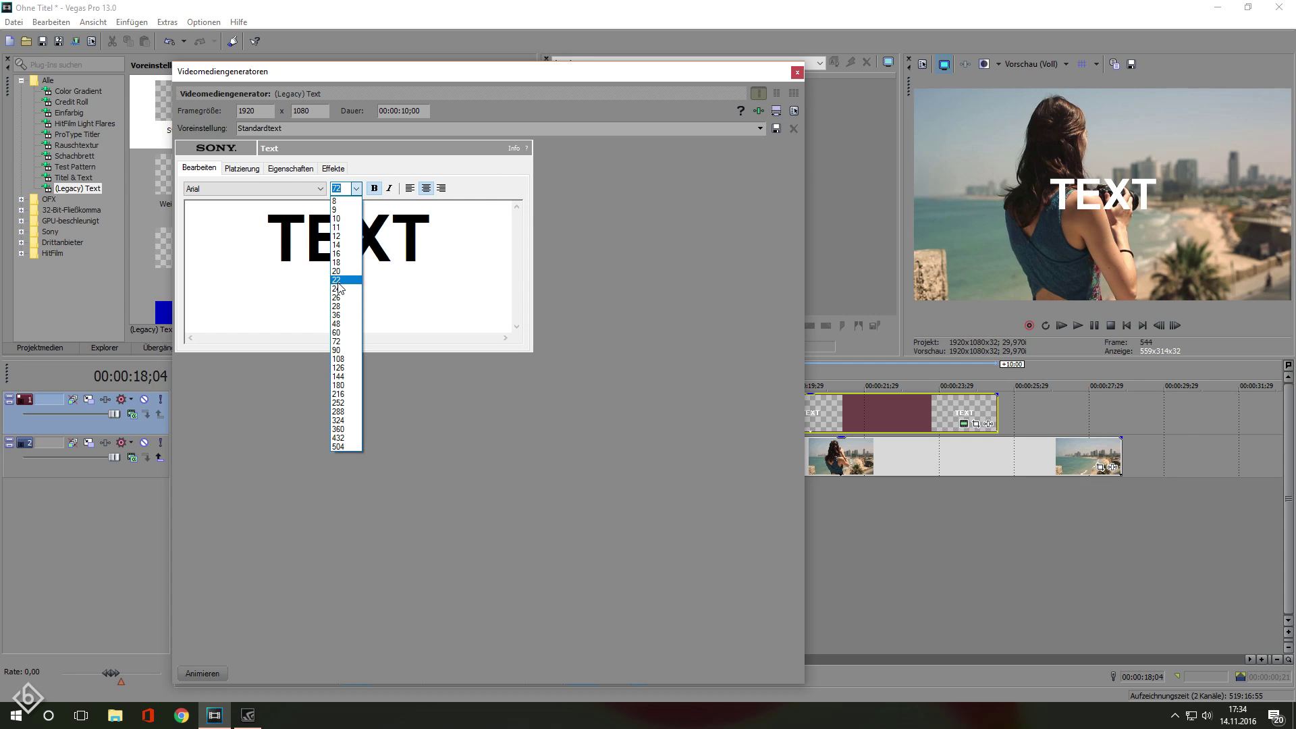
click(345, 297)
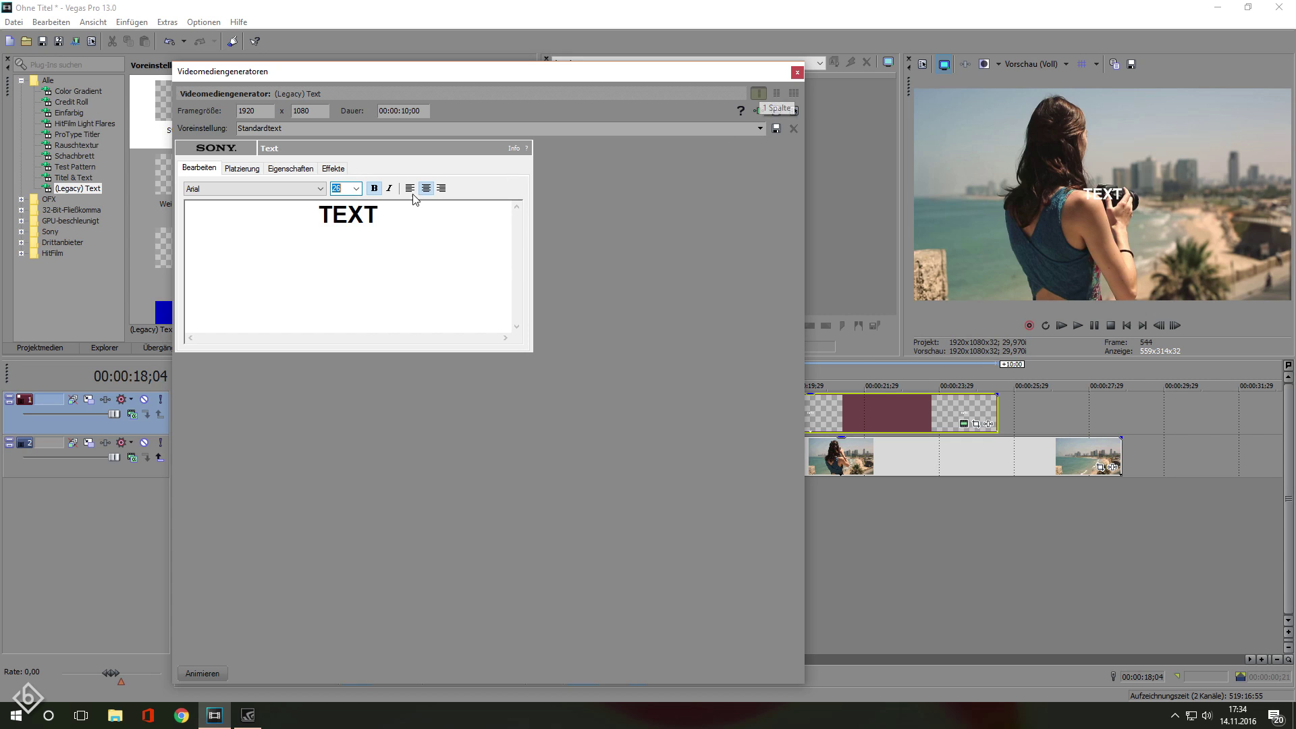
click(356, 188)
click(348, 316)
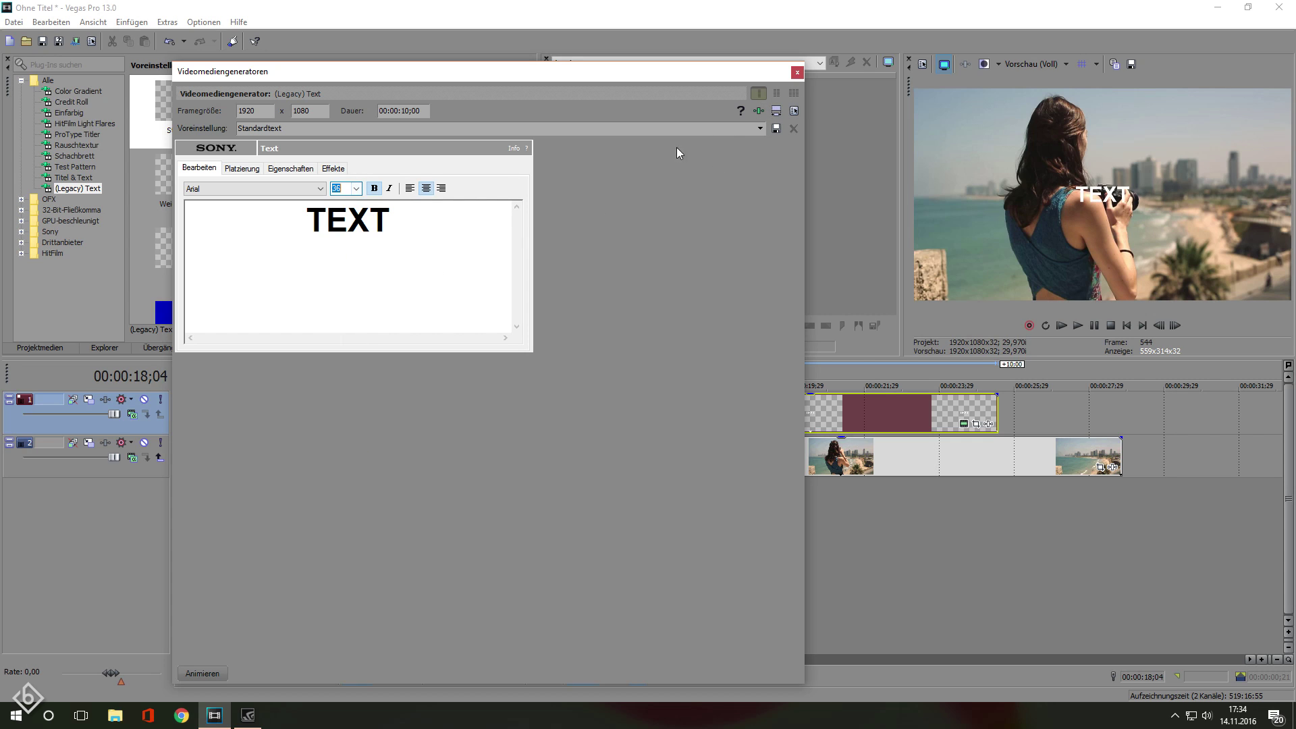
click(796, 73)
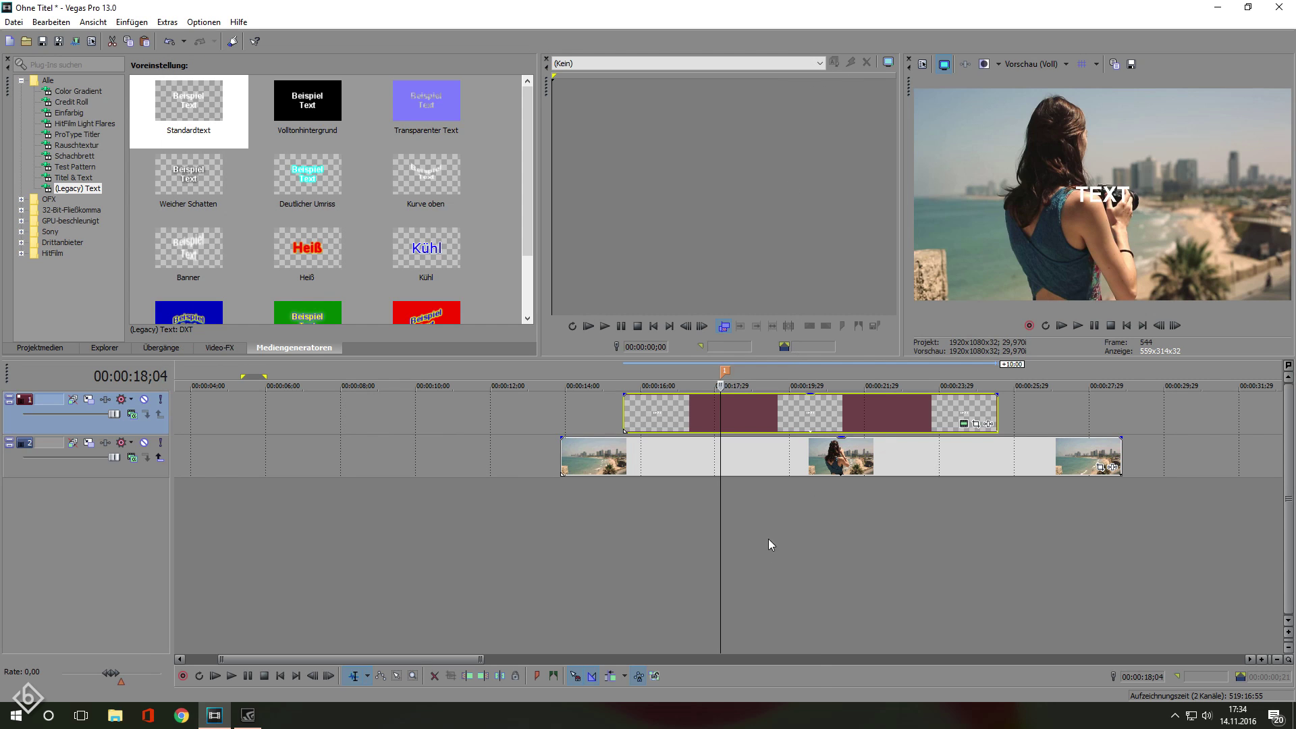
Step: In Pan/Crop, move TEXT lower left, delete the extra keyframe, and select the Mask row at 0;00
click(976, 424)
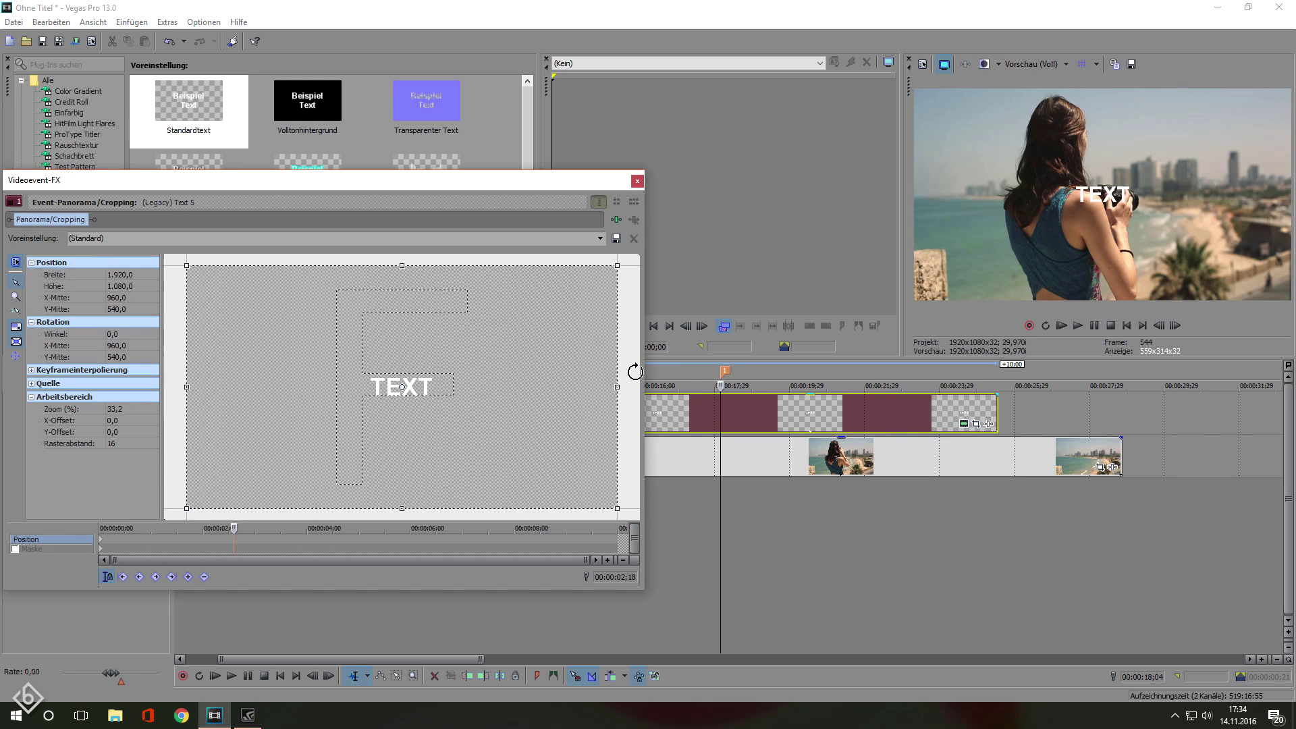
drag(427, 436, 549, 329)
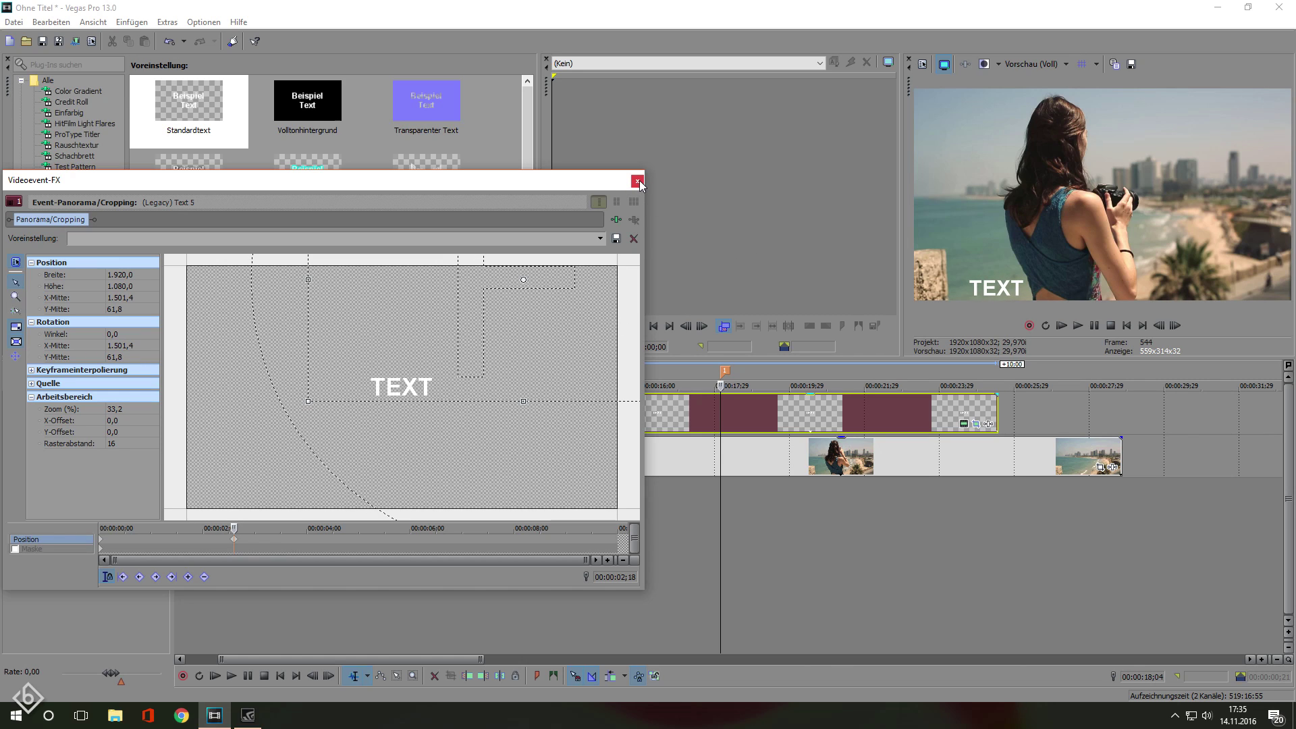
right_click(103, 538)
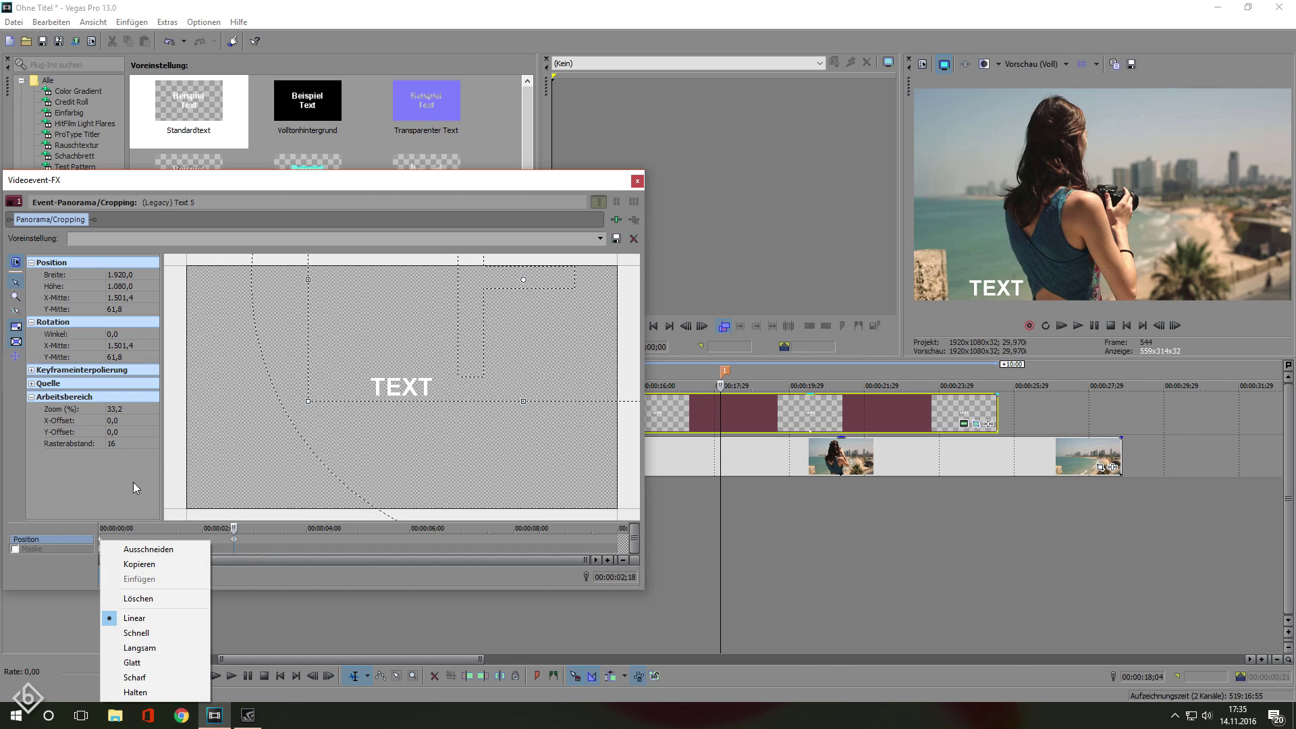
click(146, 602)
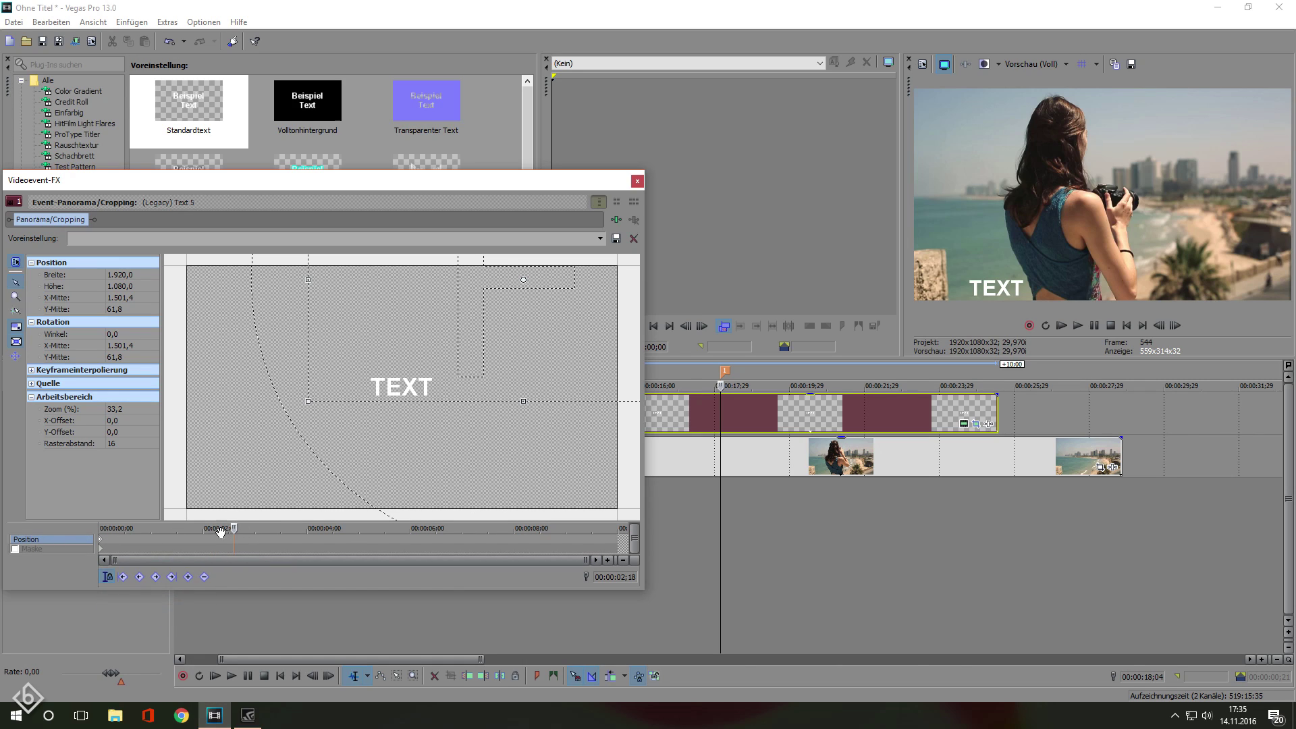
click(140, 575)
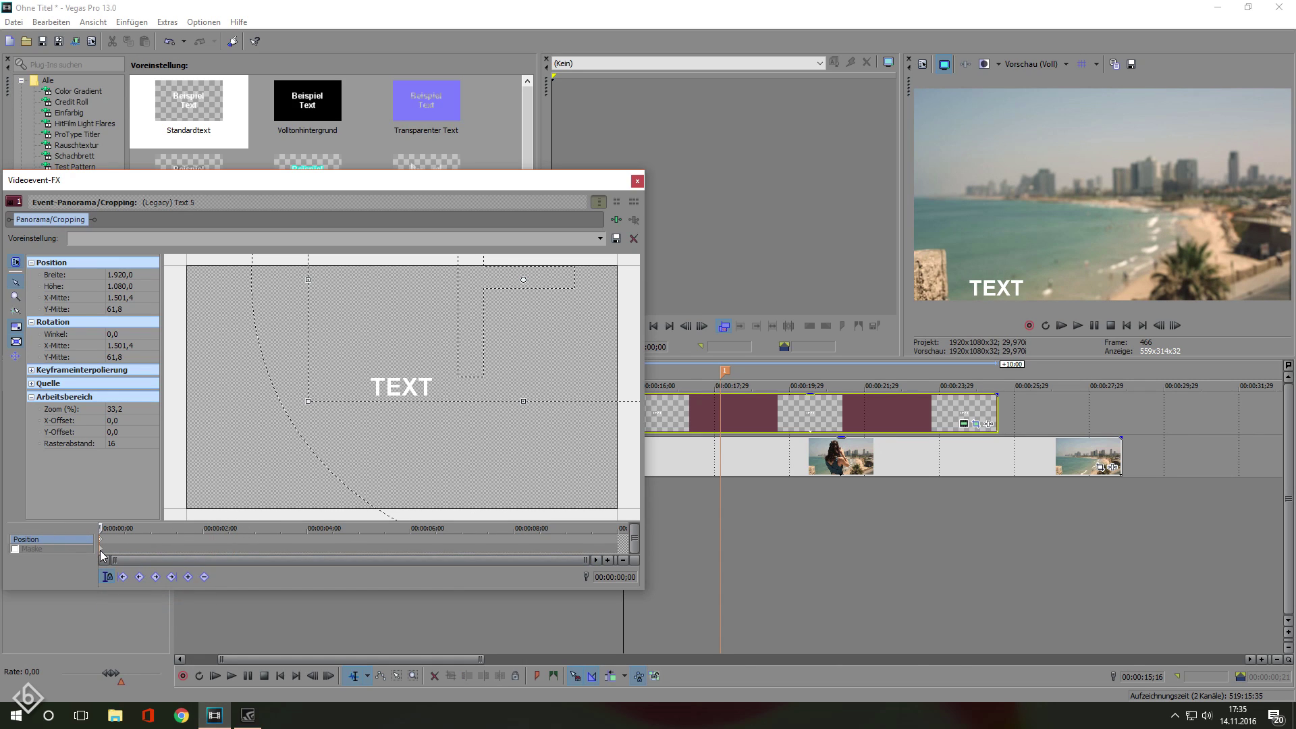
click(99, 550)
Step: Enable the mask and draw a closed seven-point polygon around the TEXT title
click(15, 549)
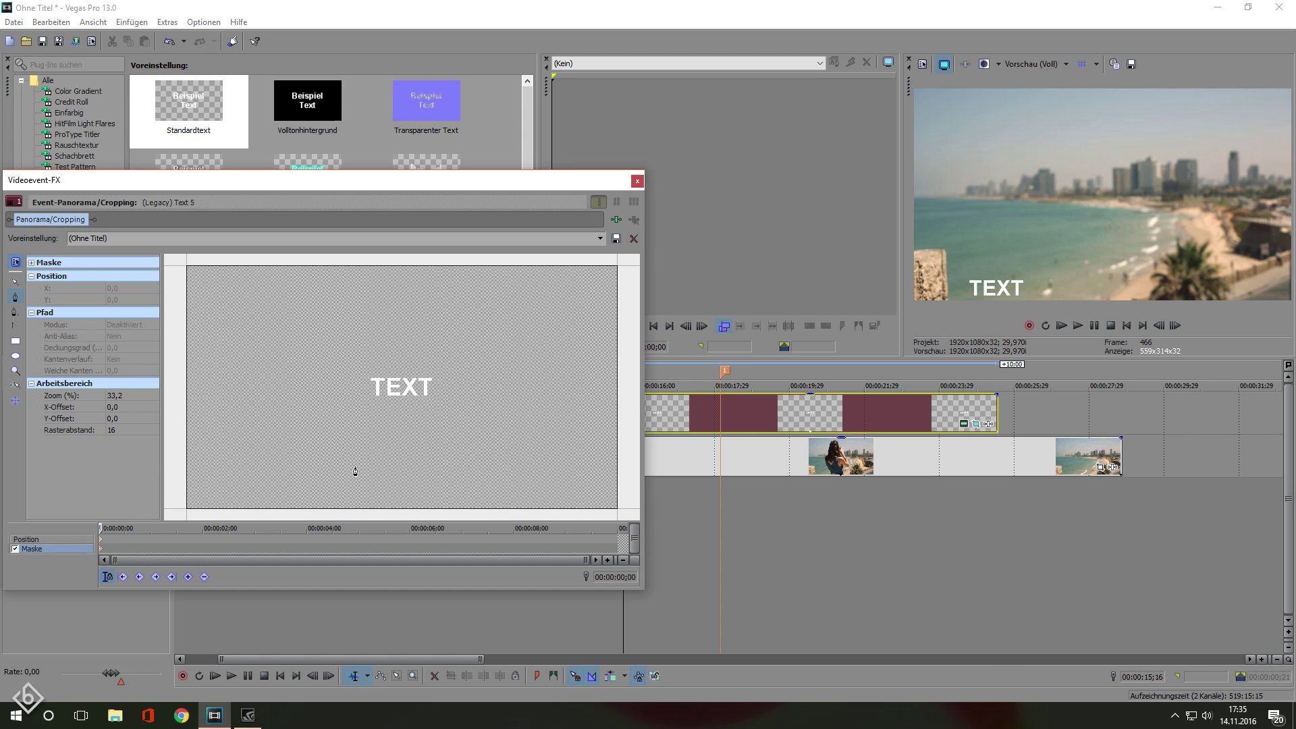
scroll(428, 414, up, 3)
scroll(451, 408, up, 1)
click(490, 348)
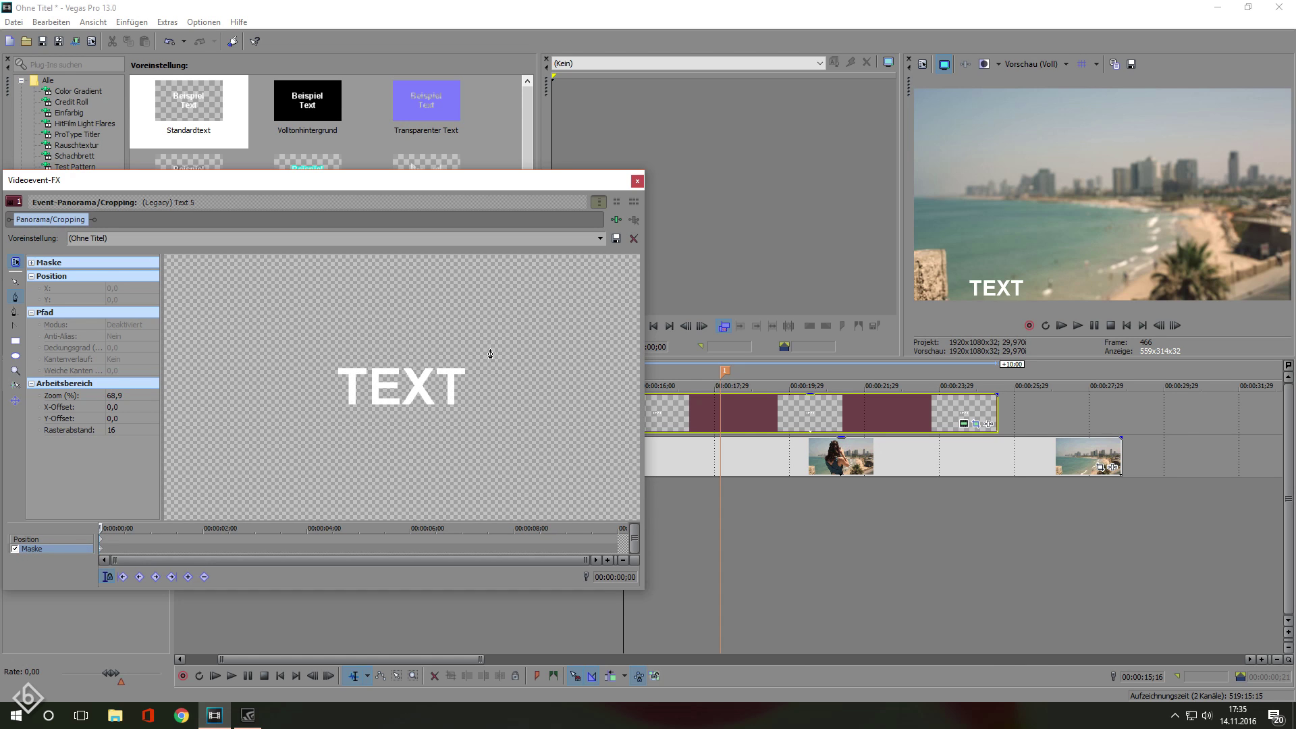
click(479, 387)
click(480, 436)
click(411, 436)
click(327, 416)
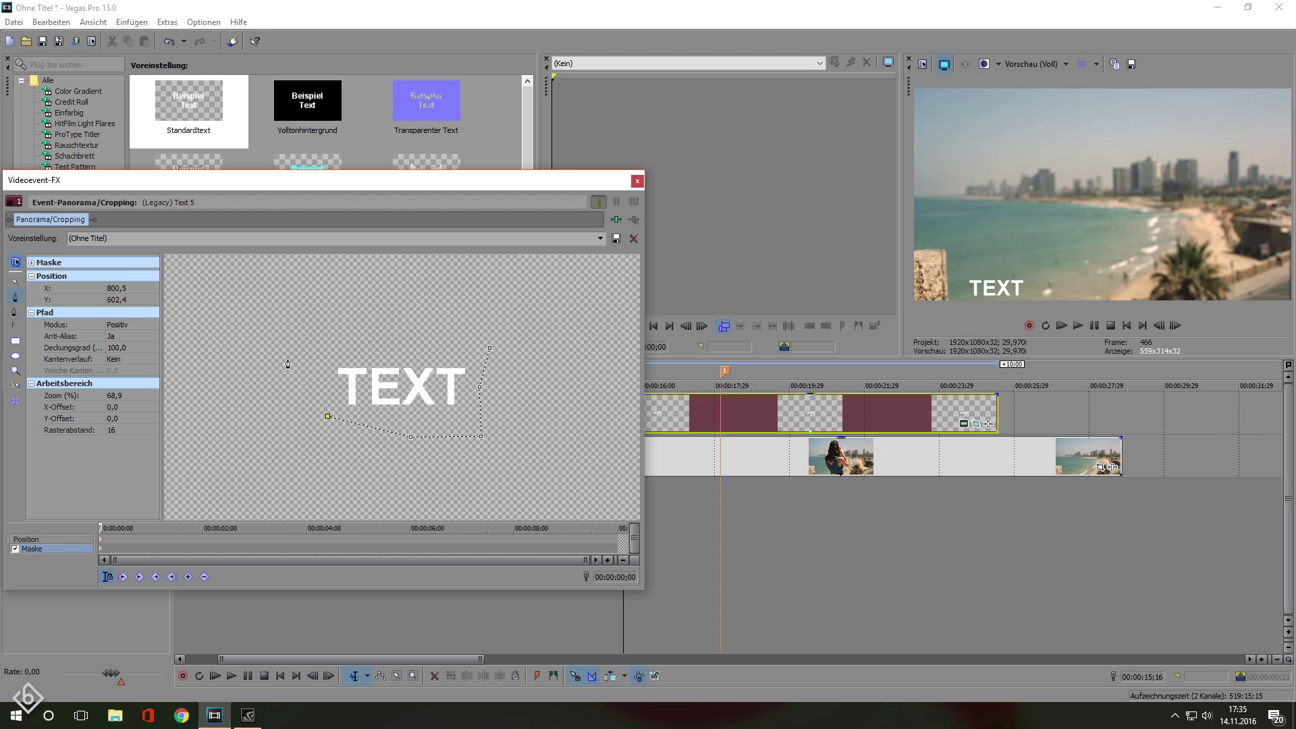
click(288, 359)
click(328, 340)
click(490, 348)
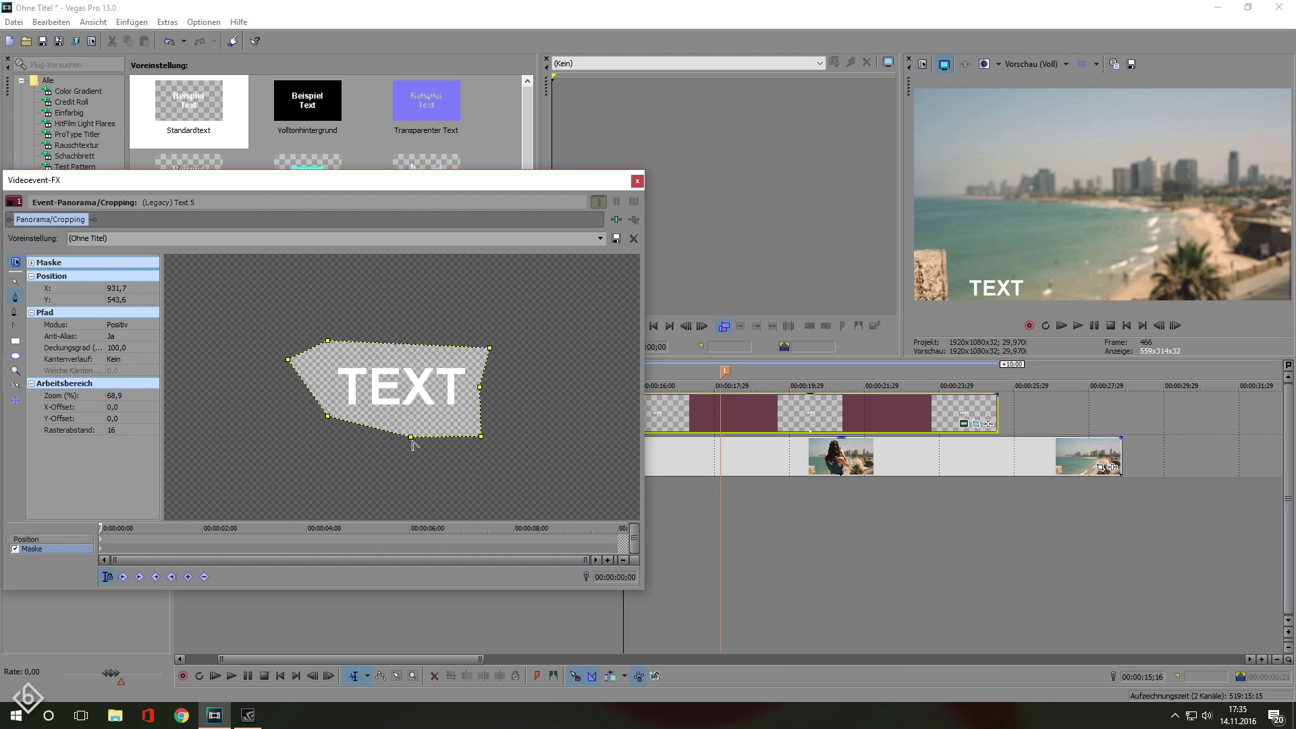
Step: Advance to a later frame, then step back one frame to frame 544
drag(102, 530, 235, 547)
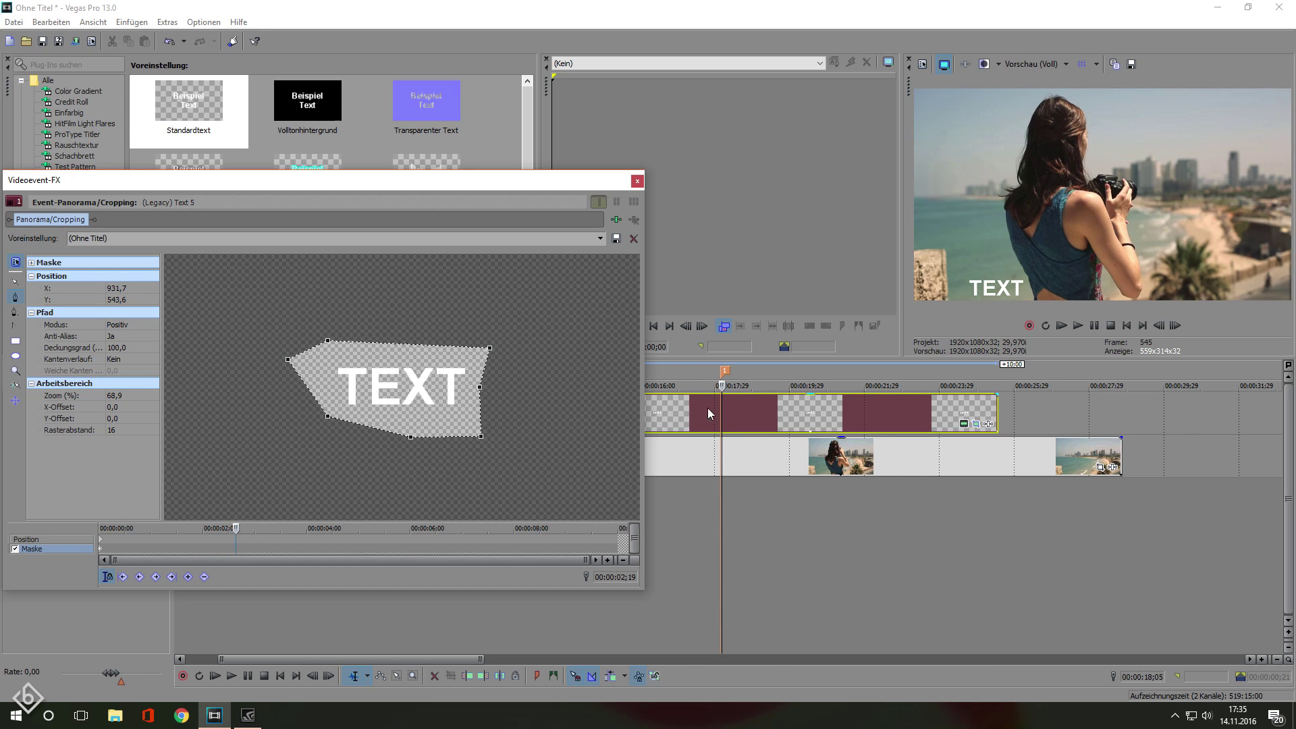
scroll(731, 500, up, 8)
key(Left)
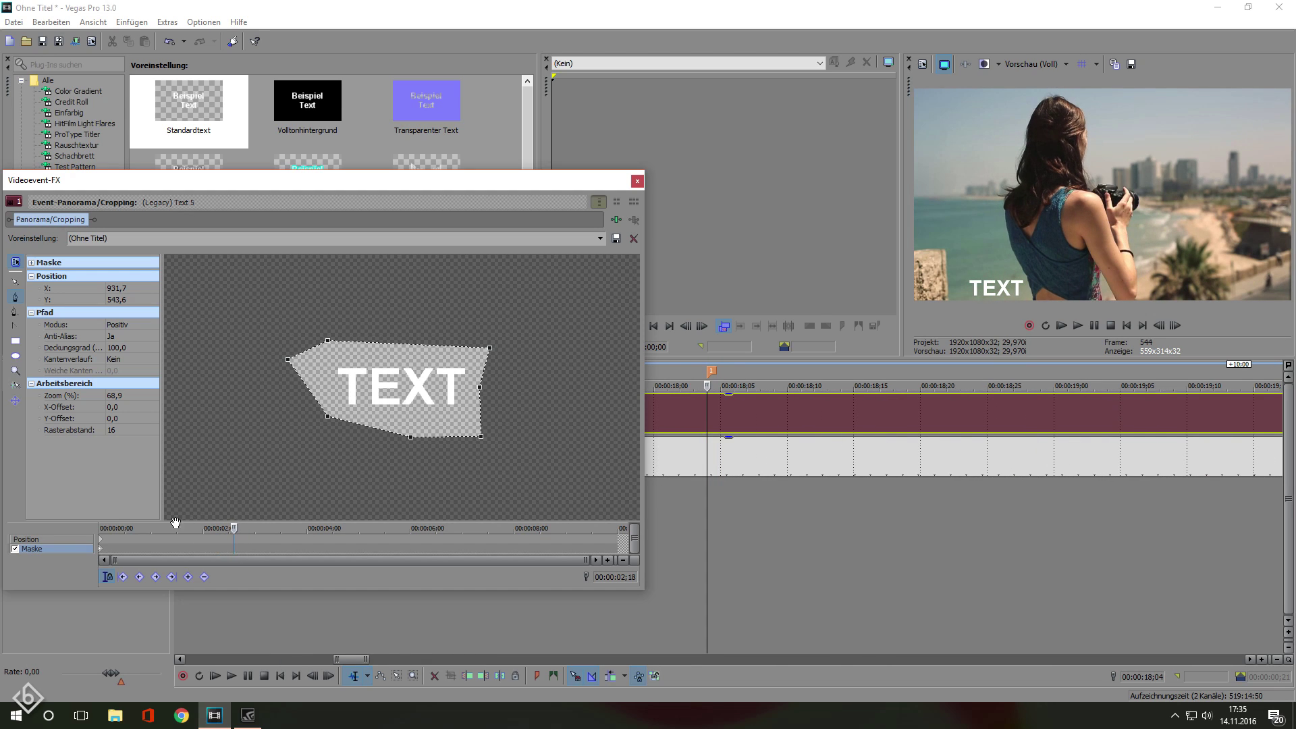
scroll(280, 524, up, 4)
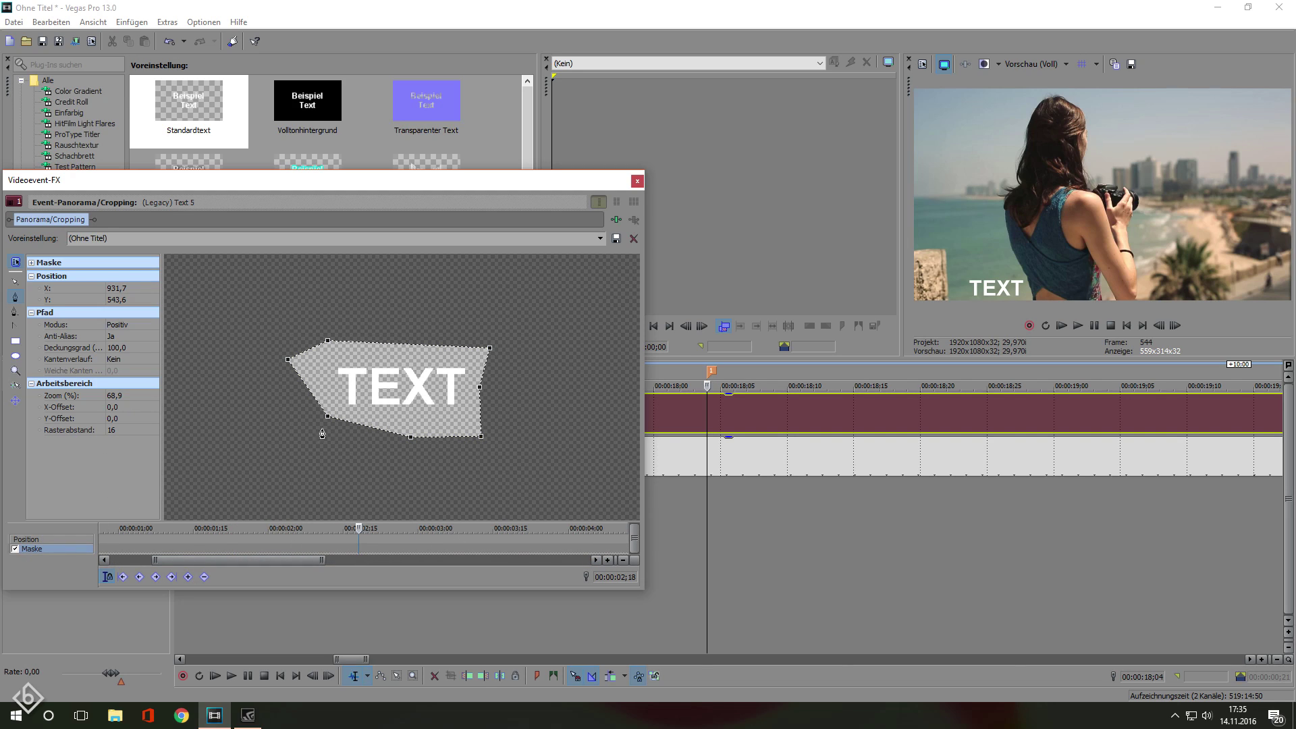
Step: On the previous frame, pull the mask's top-right corner left and add a right-edge vertex
click(15, 283)
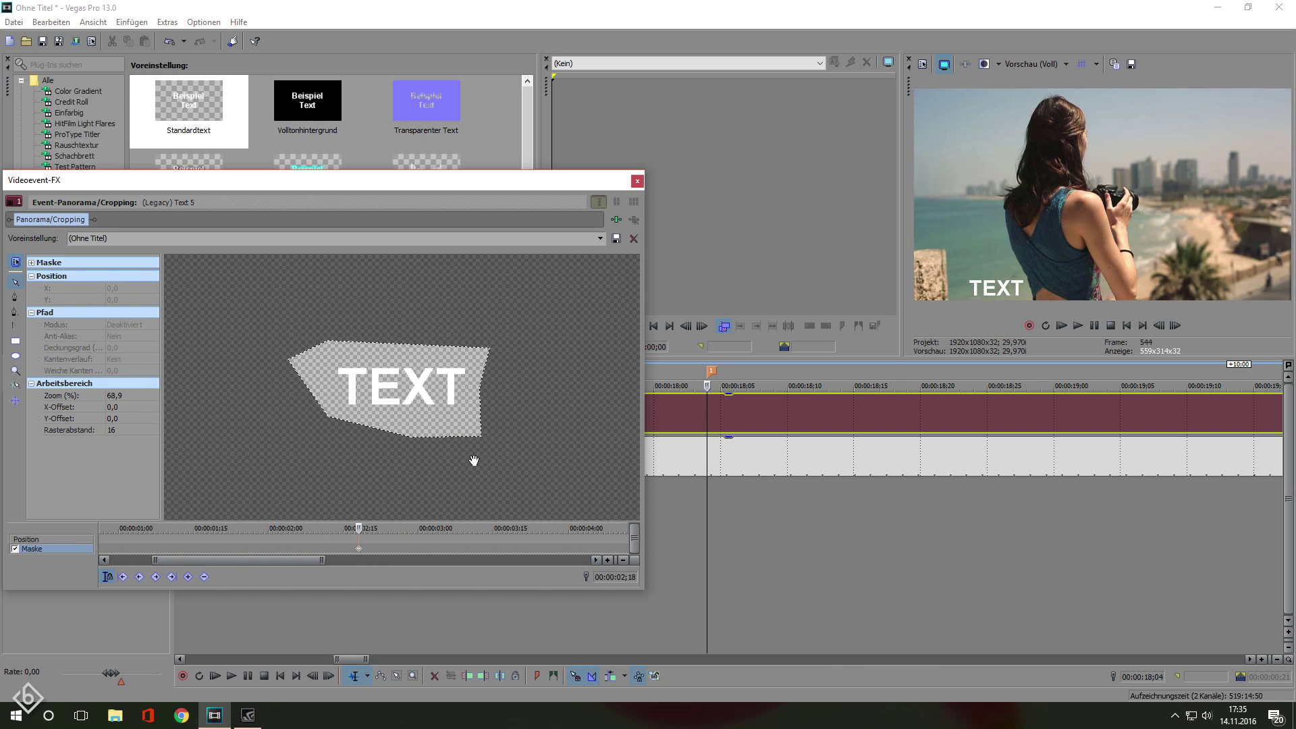
click(476, 438)
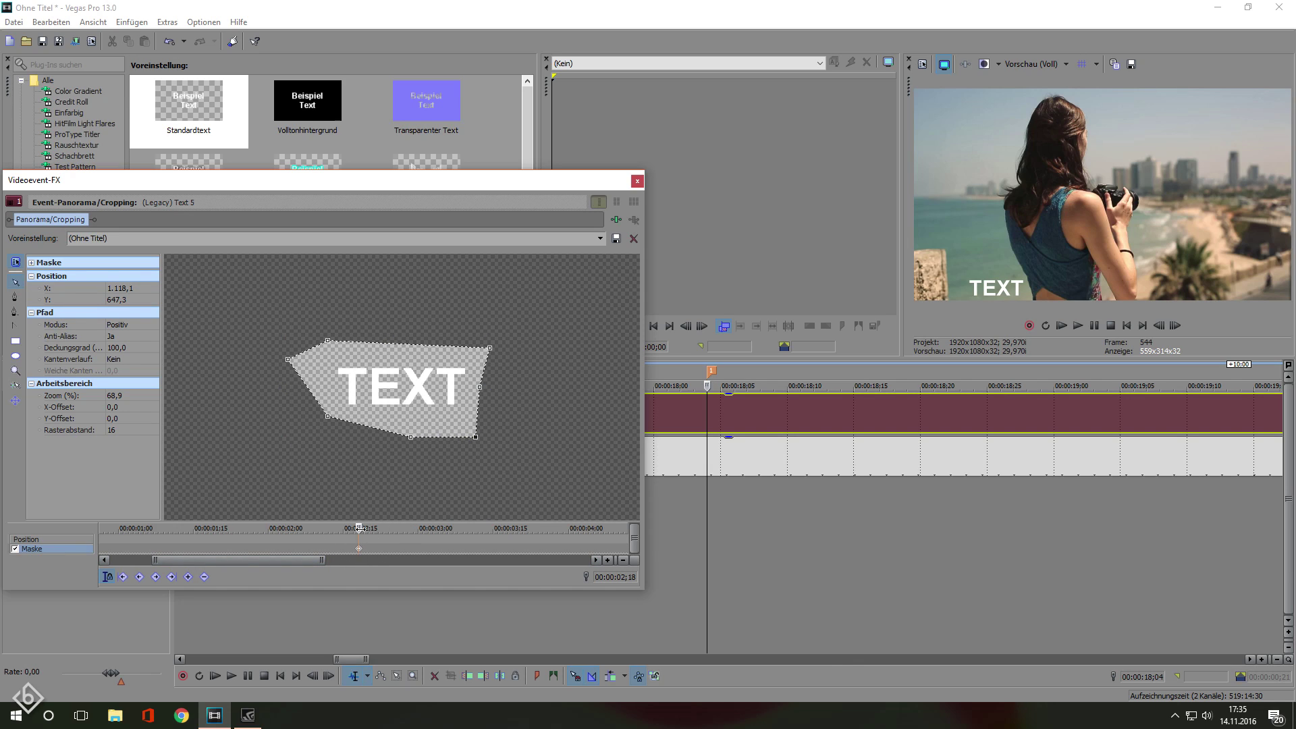
key(Left)
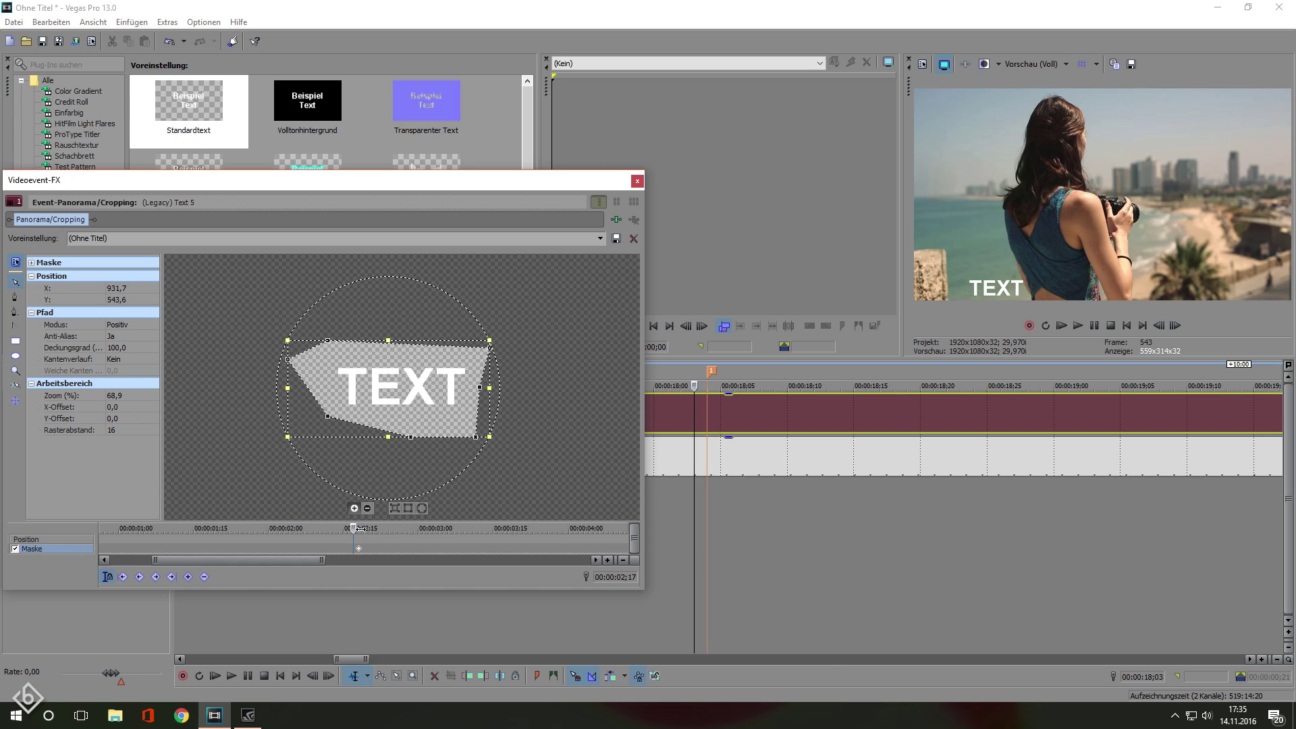
click(492, 359)
drag(490, 348, 475, 389)
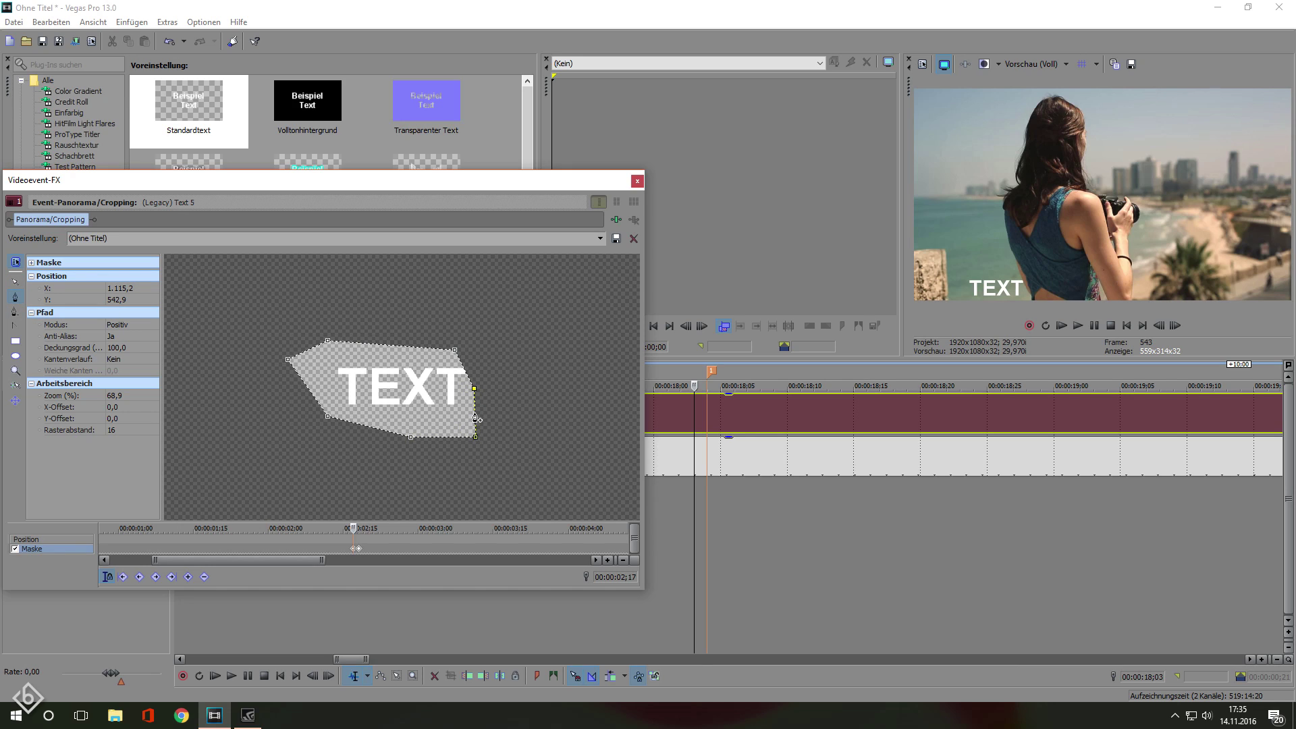
click(463, 369)
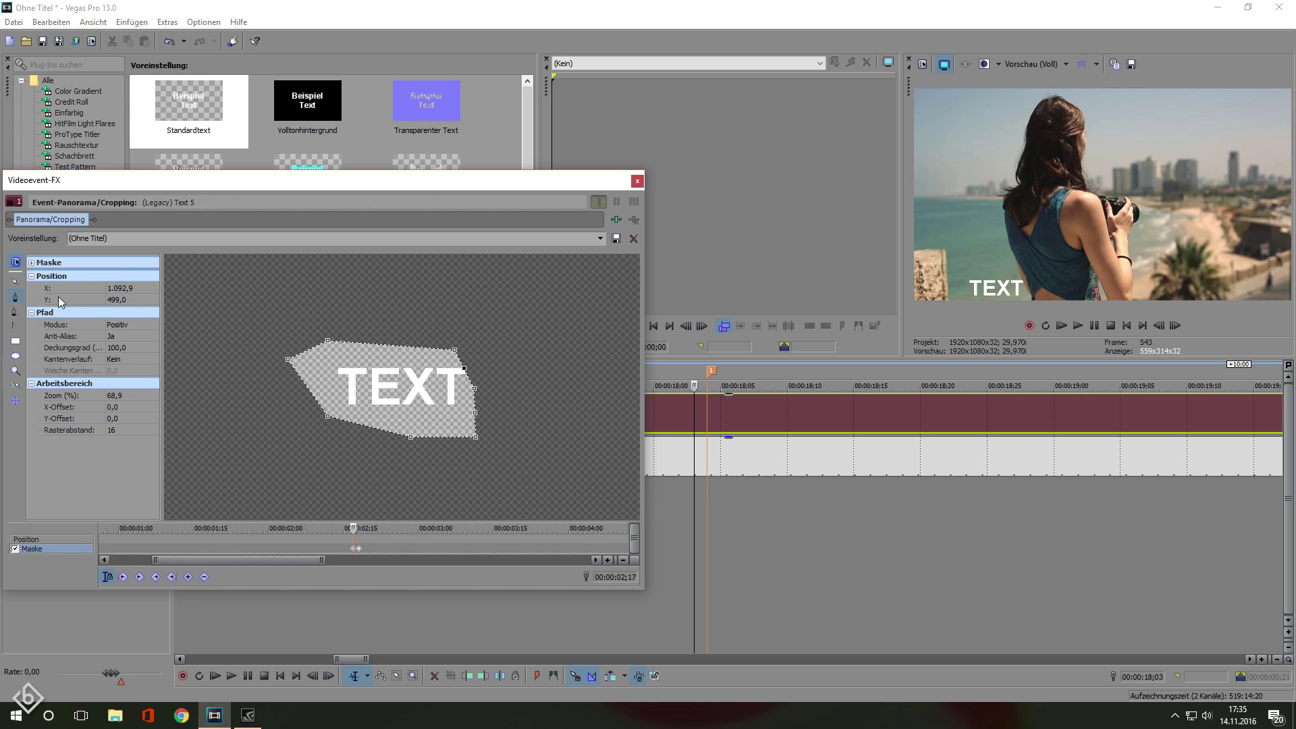
Step: Select the mask path and fine-tune the right-edge vertices' positions
click(14, 284)
click(474, 434)
click(475, 437)
click(464, 369)
drag(456, 352, 460, 350)
scroll(462, 368, up, 5)
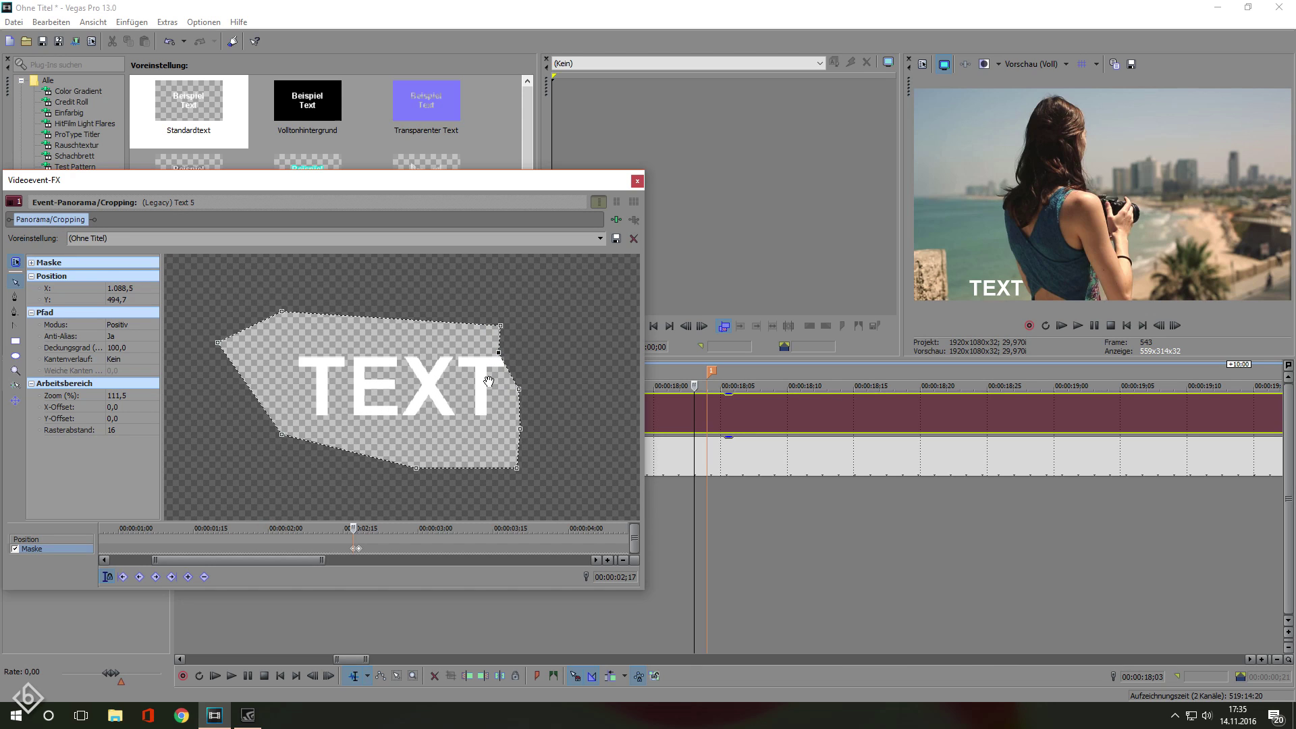
drag(519, 390, 519, 390)
Step: On frame 541, pull the right-edge and top-right mask vertices into the final T
drag(353, 528, 349, 528)
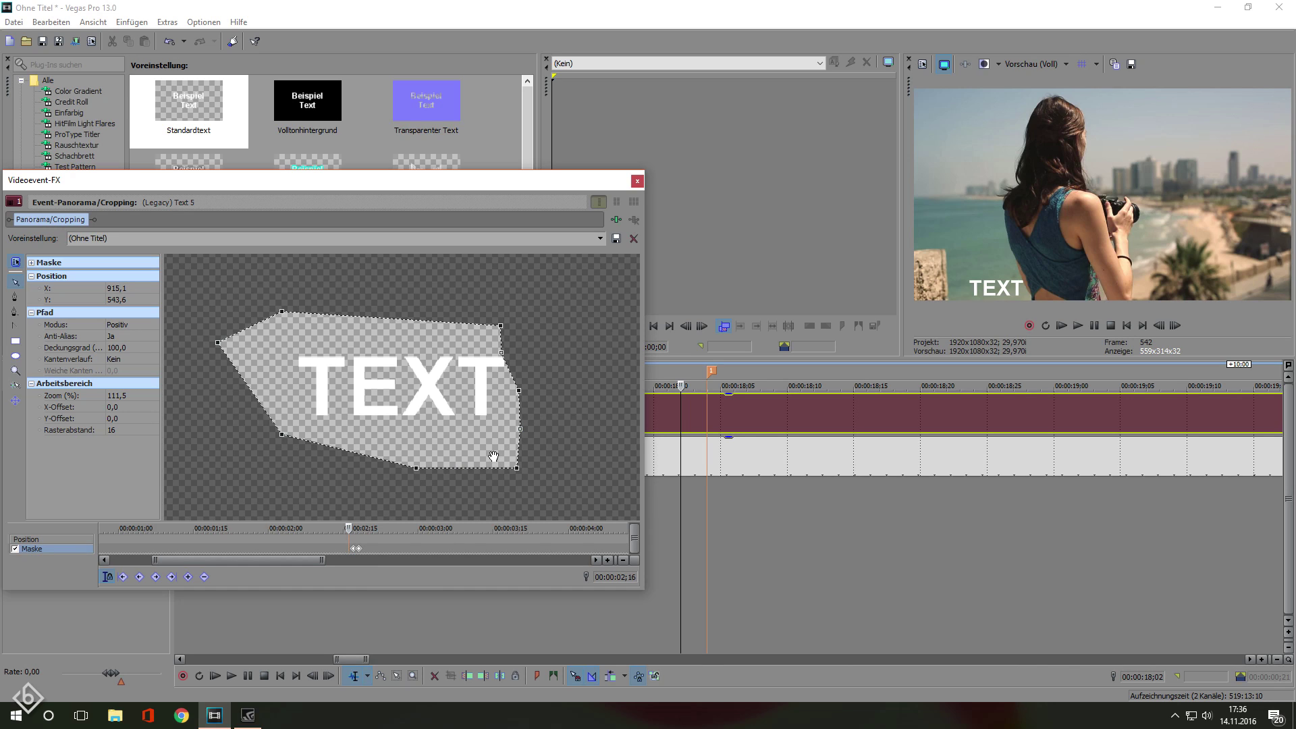
key(Left)
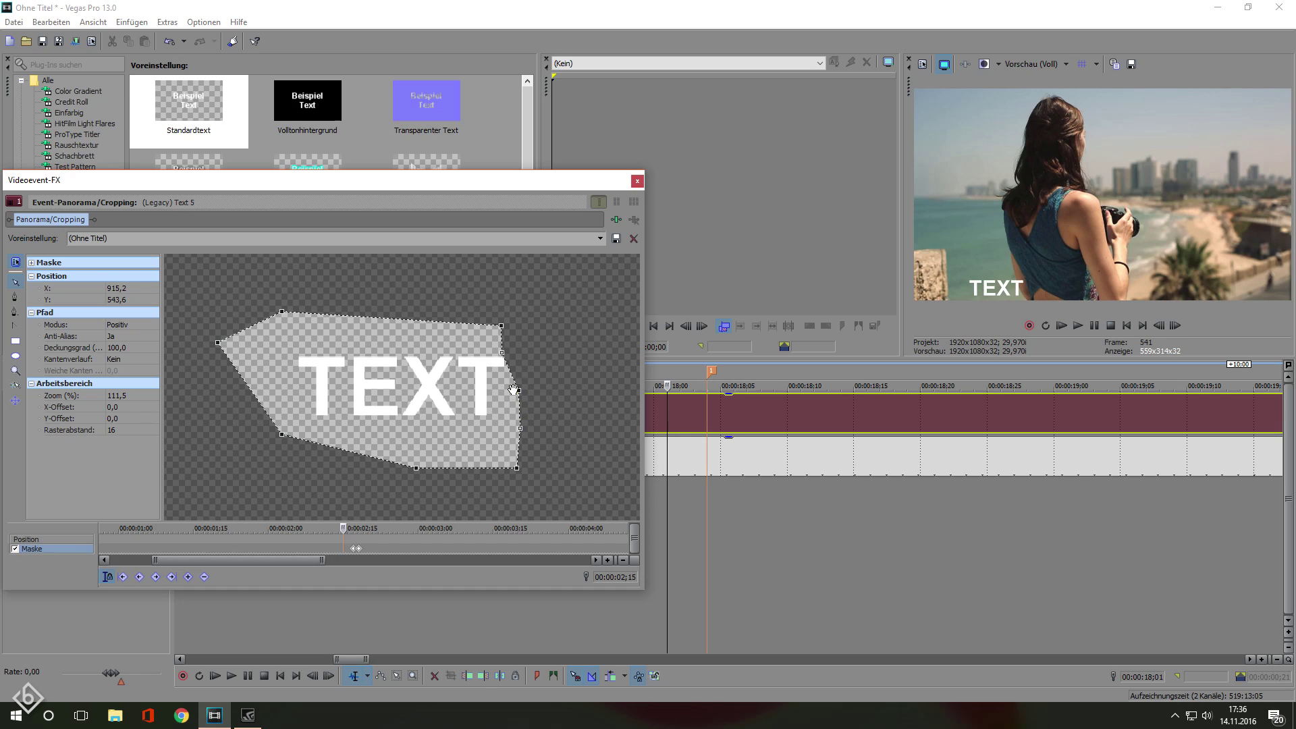
drag(518, 390, 480, 351)
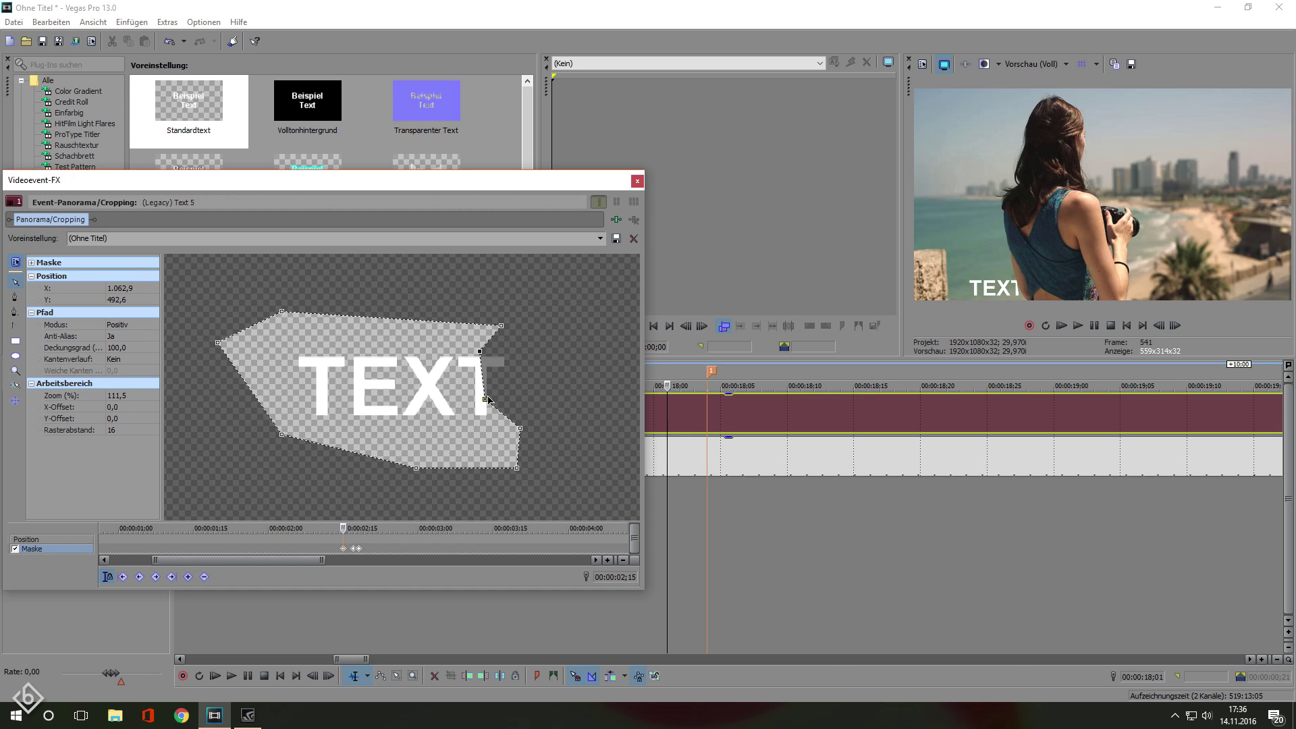
drag(484, 400, 489, 396)
drag(501, 328, 476, 323)
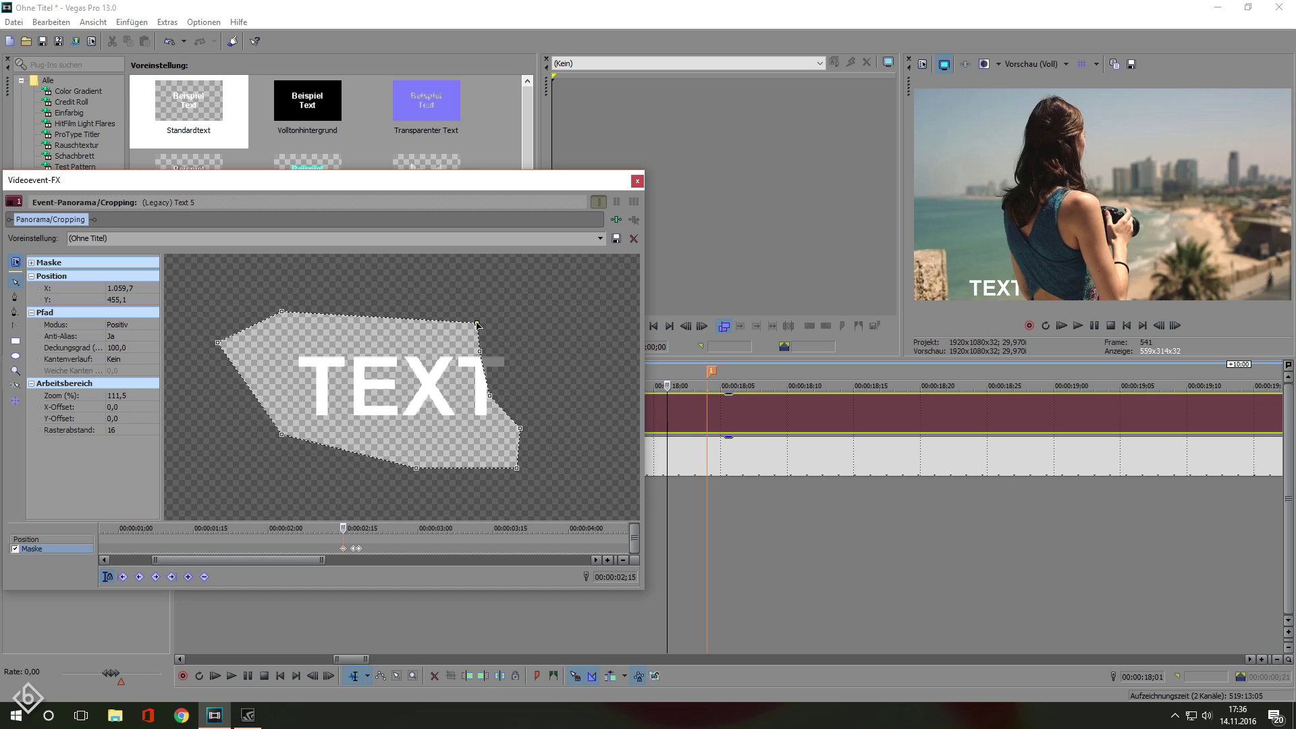
click(490, 397)
Step: Adjust the right-edge mask vertices on frame 540, then step back to frame 539
click(481, 351)
drag(490, 396, 493, 398)
drag(343, 528, 339, 529)
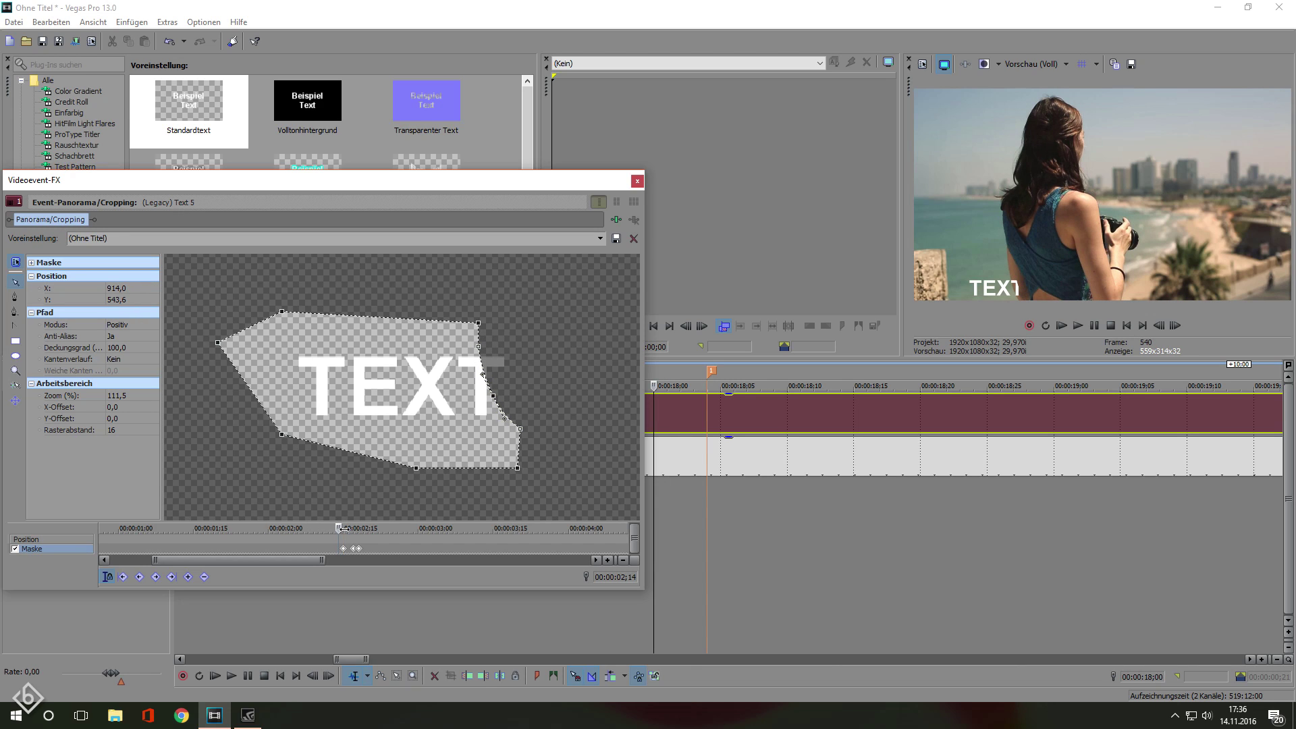
drag(492, 397, 457, 409)
key(Left)
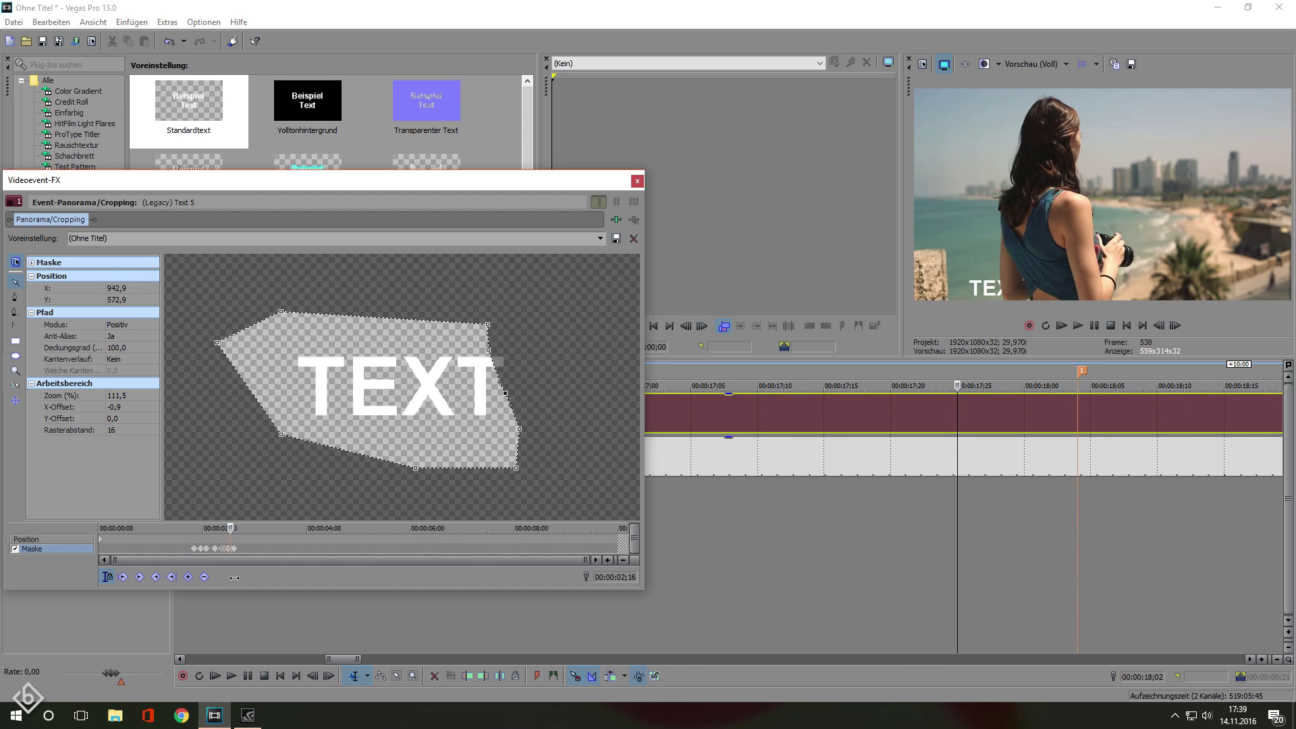
Step: Scrub back through the mask animation to review it and close the mask editor
mouse_move(235, 577)
mouse_down()
mouse_move(199, 591)
mouse_move(245, 593)
mouse_up()
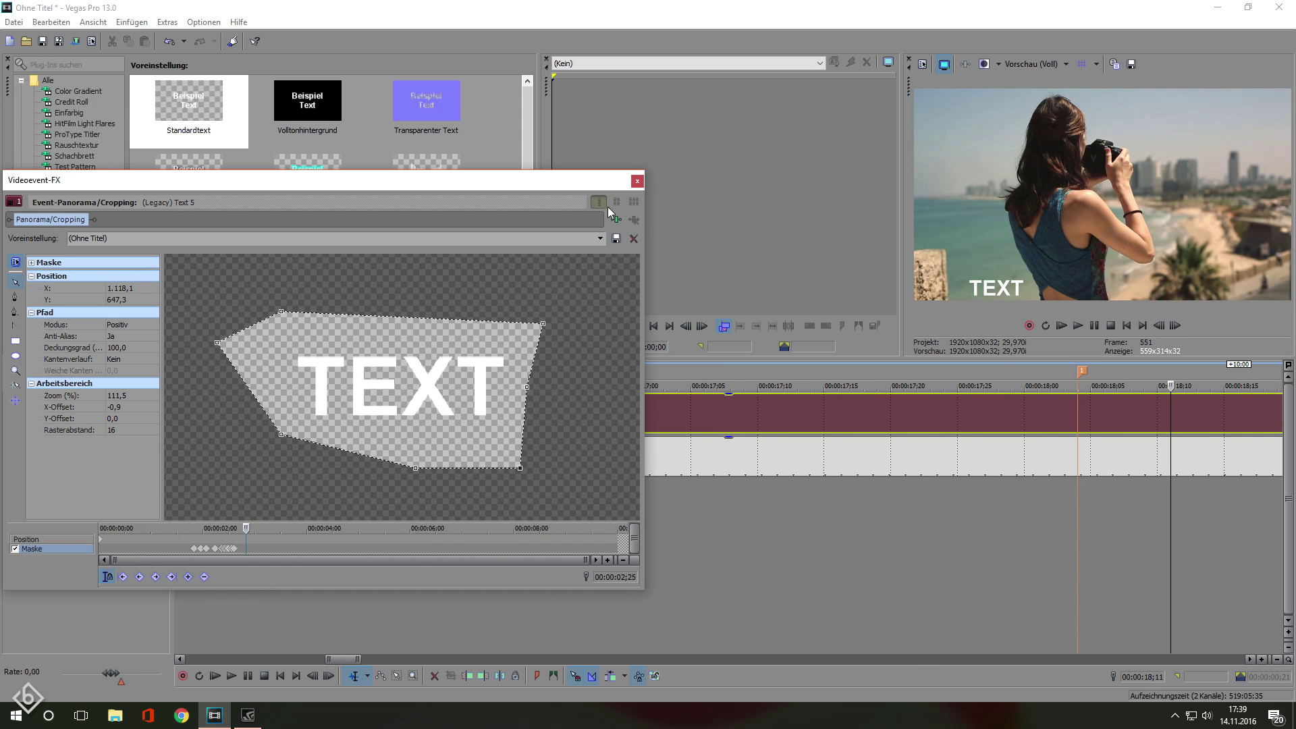
click(636, 180)
scroll(621, 497, down, 5)
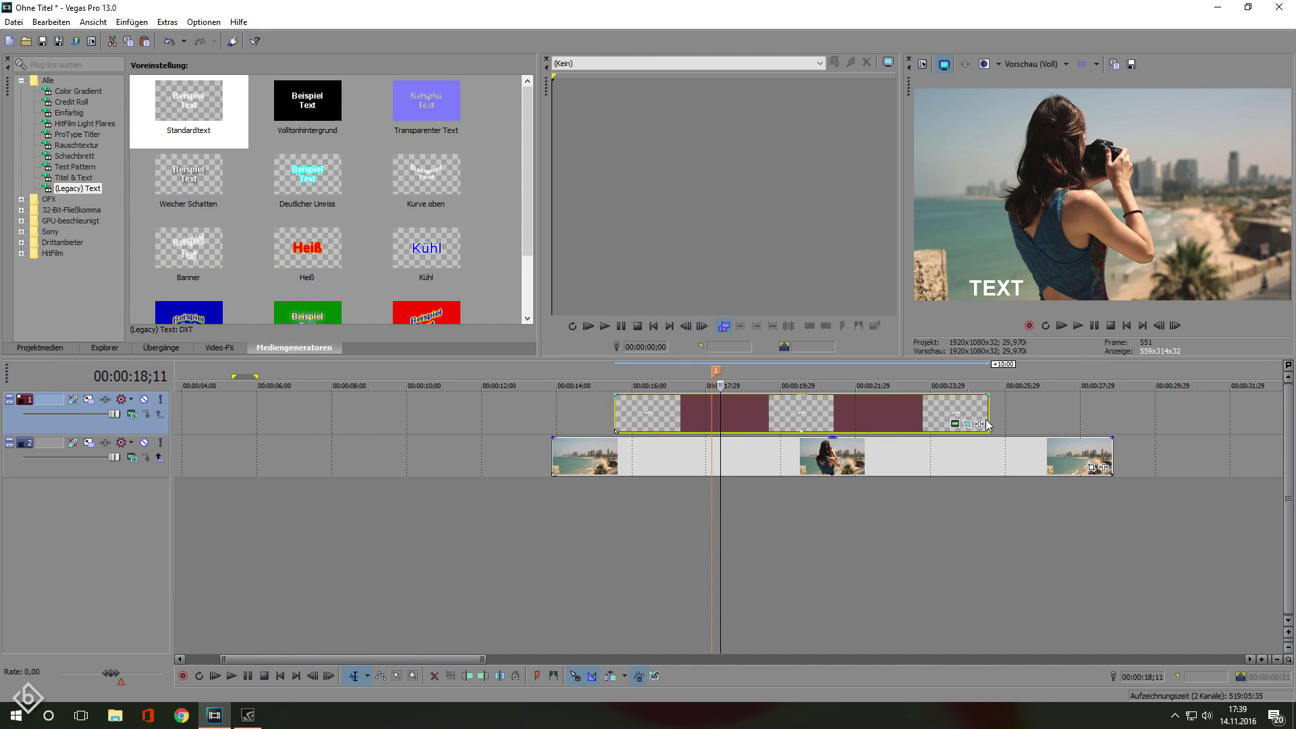
Step: Change the Legacy Text title's colour to purple (R255 G40 B183)
click(954, 423)
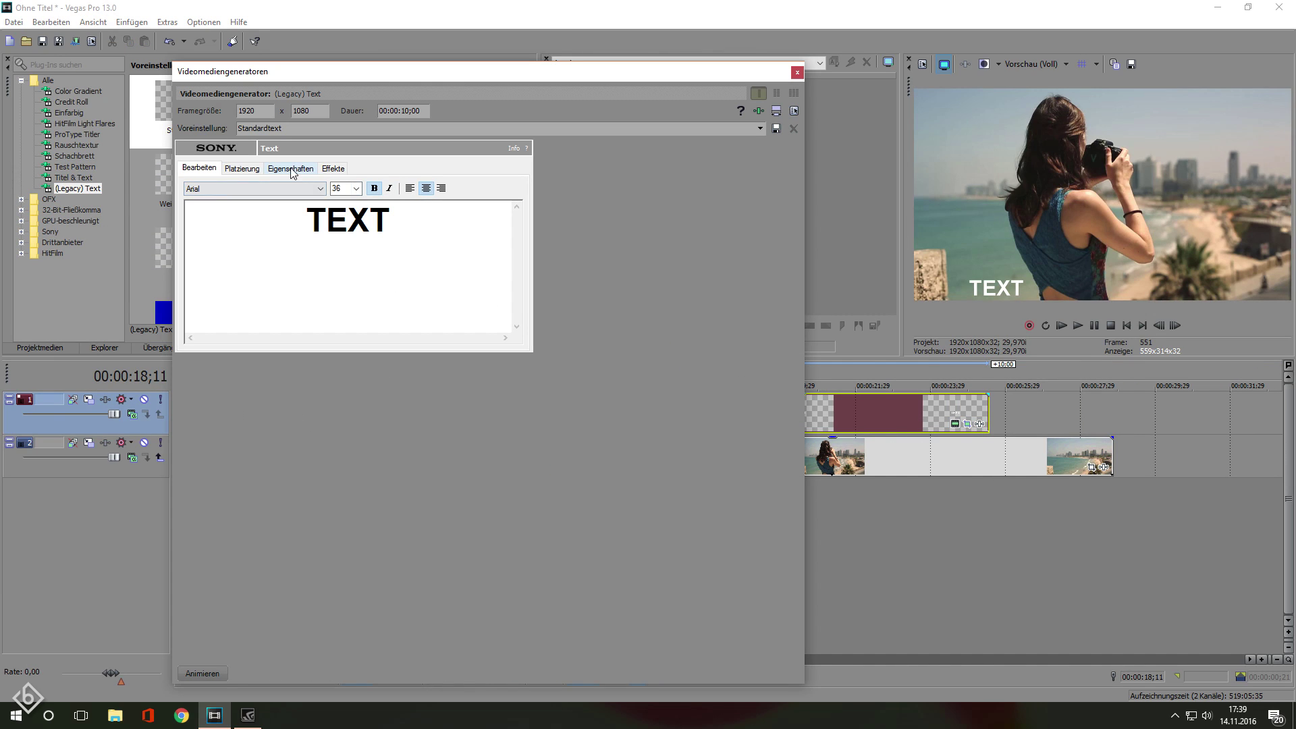
click(292, 170)
click(306, 245)
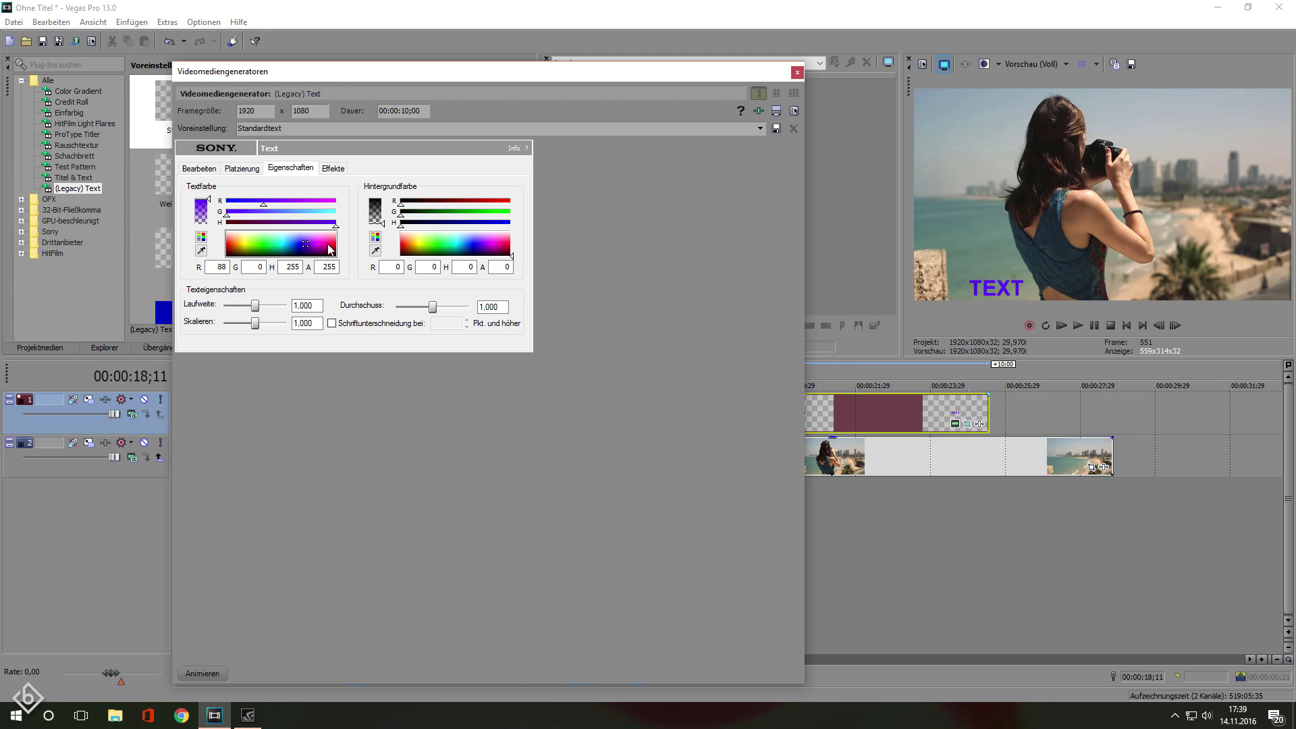
Step: Replace the outline with a drop shadow, setting softness and offsets to 0,010
click(333, 169)
click(196, 199)
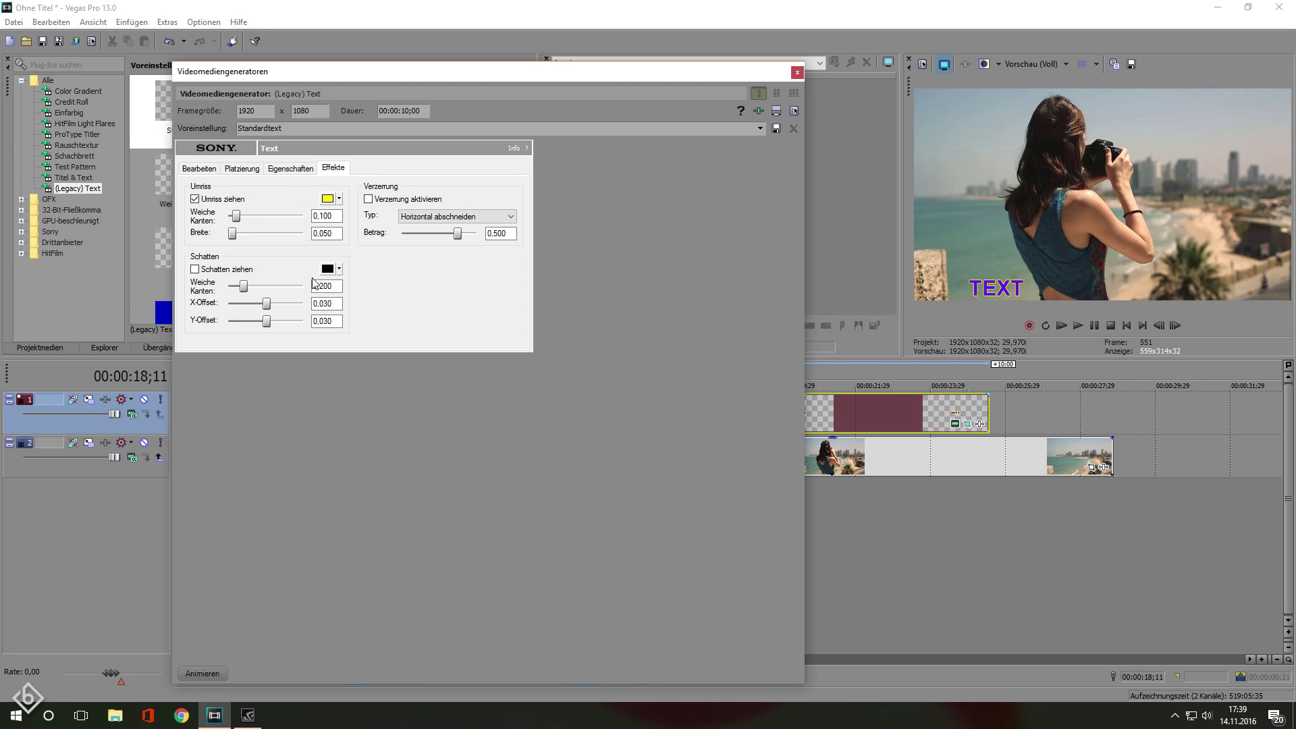
click(196, 199)
click(195, 269)
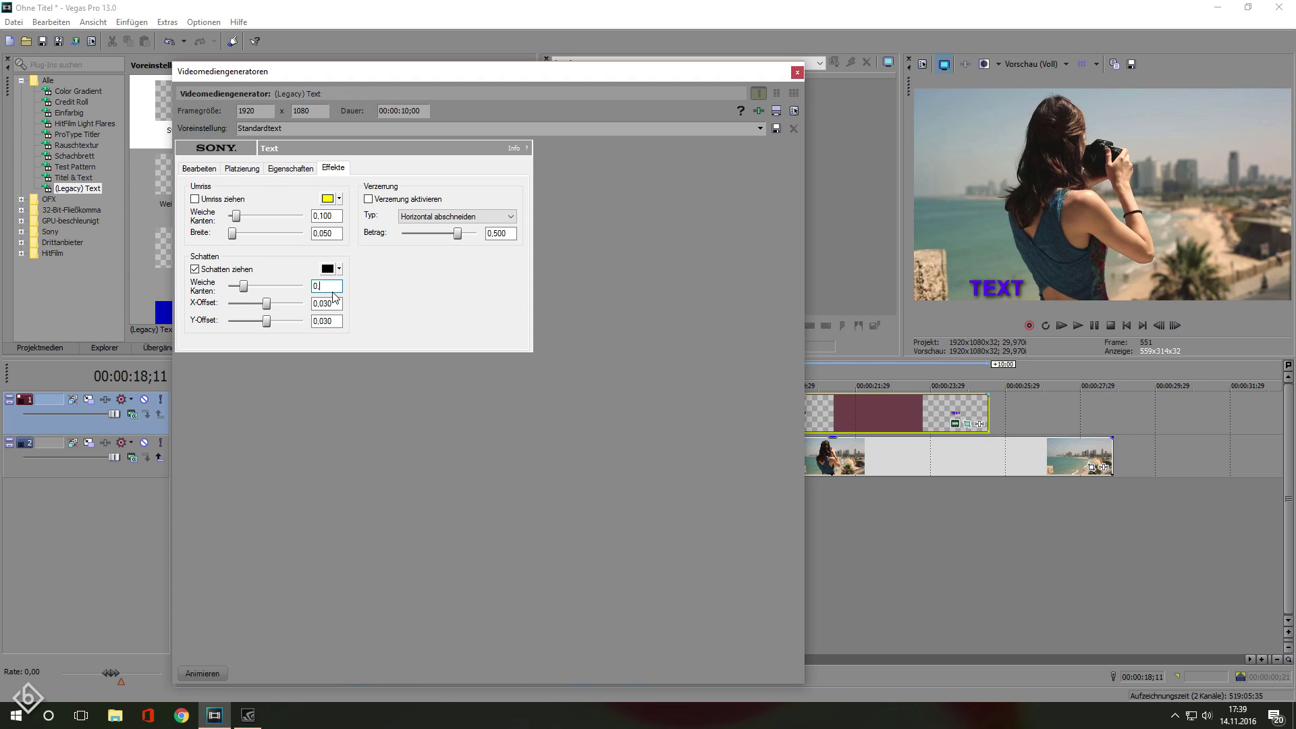
text(0,010)
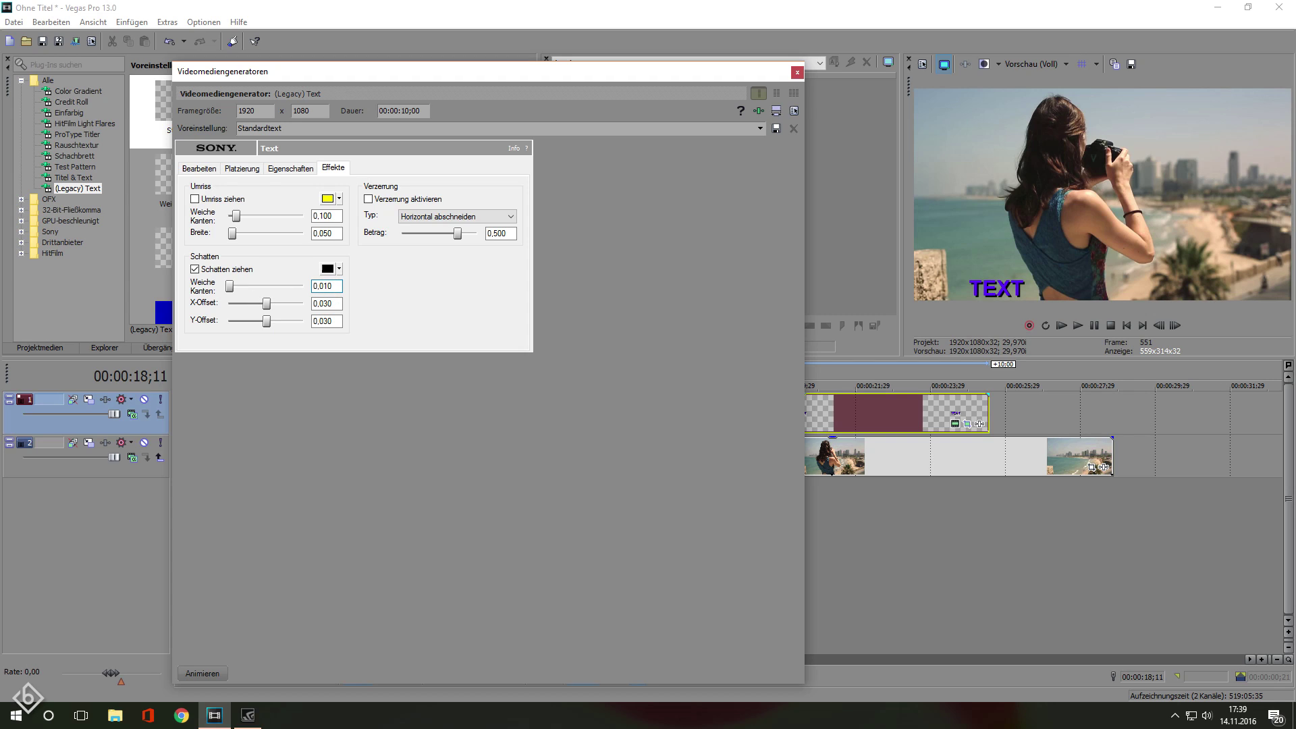
click(343, 302)
click(339, 320)
key(BackSpace)
click(289, 169)
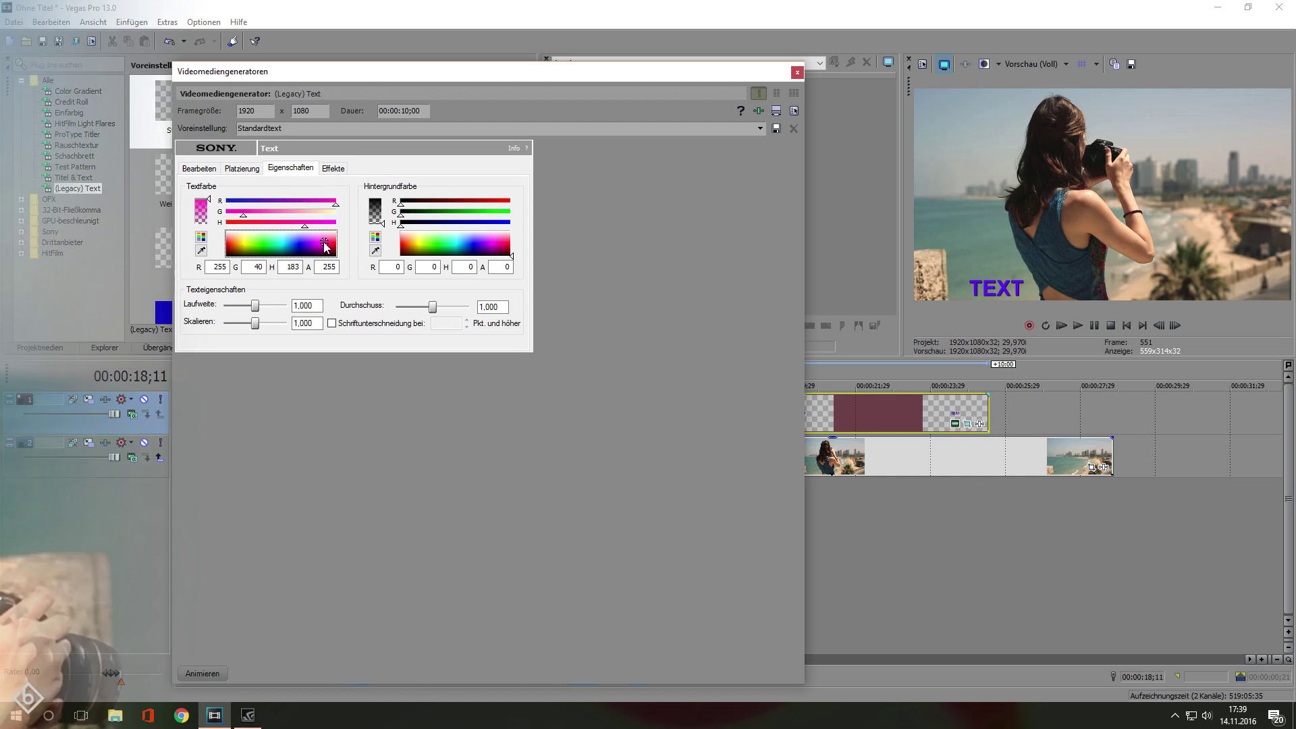